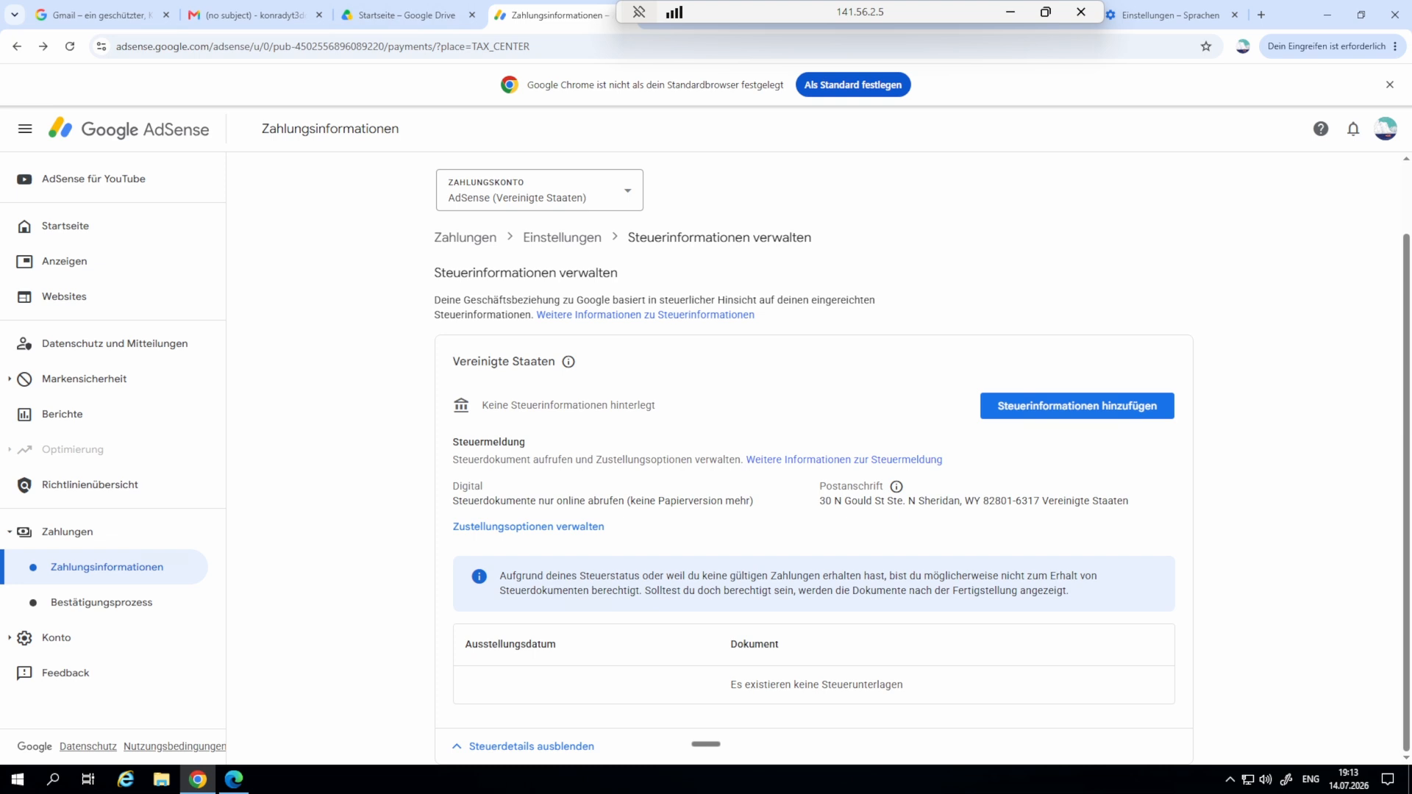
- Start filling in the United States tax information form and confirm the identity by entering the Google account password
{"action": "left_click", "coordinate": [1077, 406]}
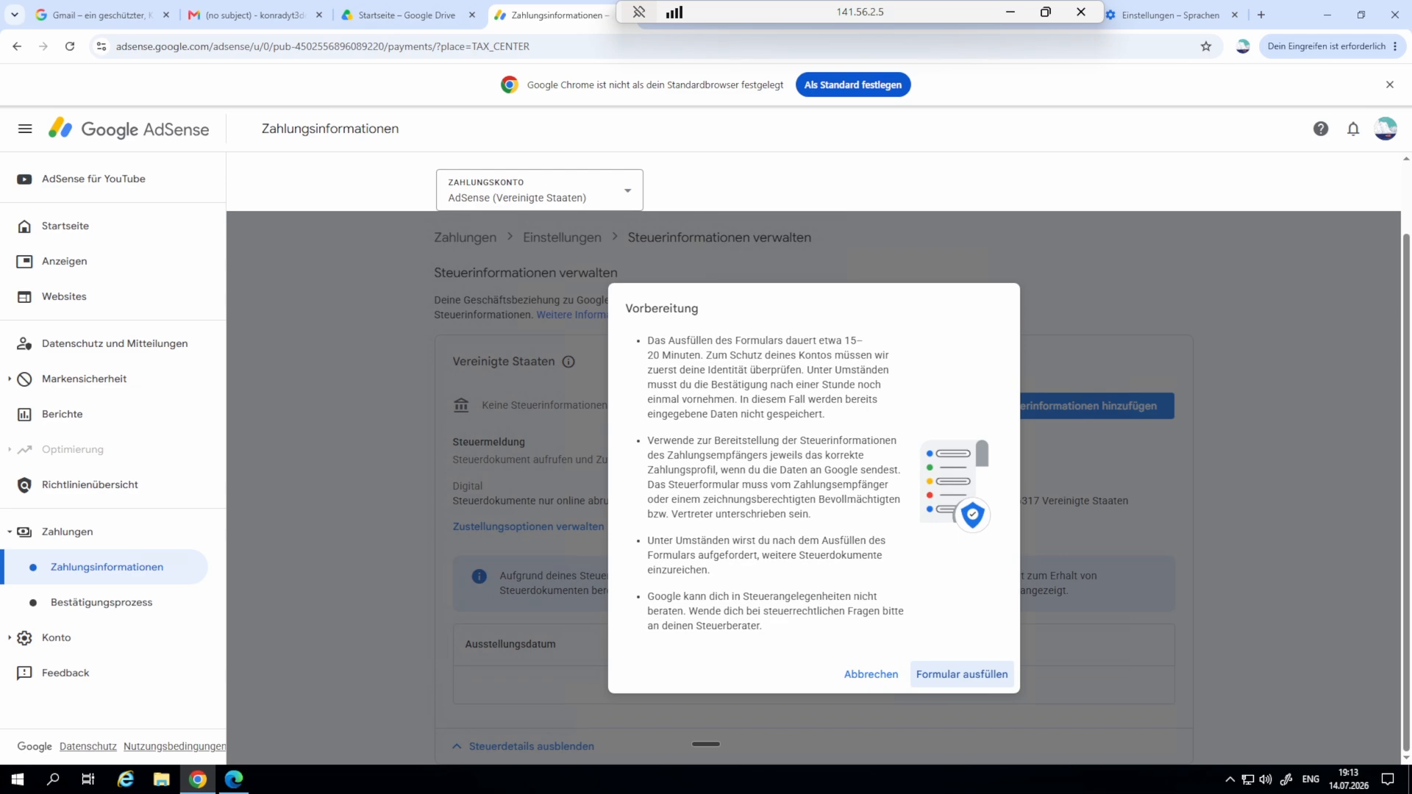
{"action": "left_click", "coordinate": [962, 675]}
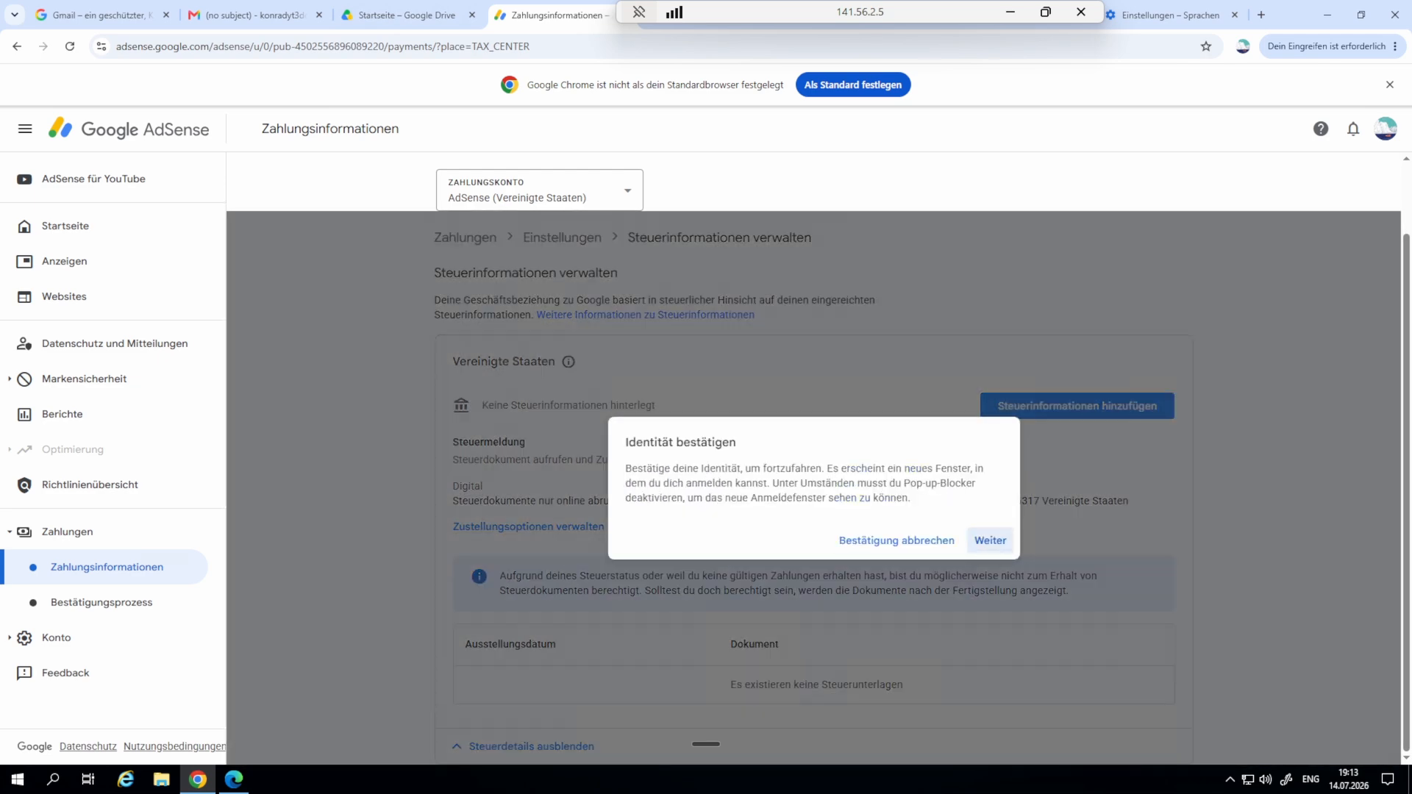
{"action": "left_click", "coordinate": [990, 540]}
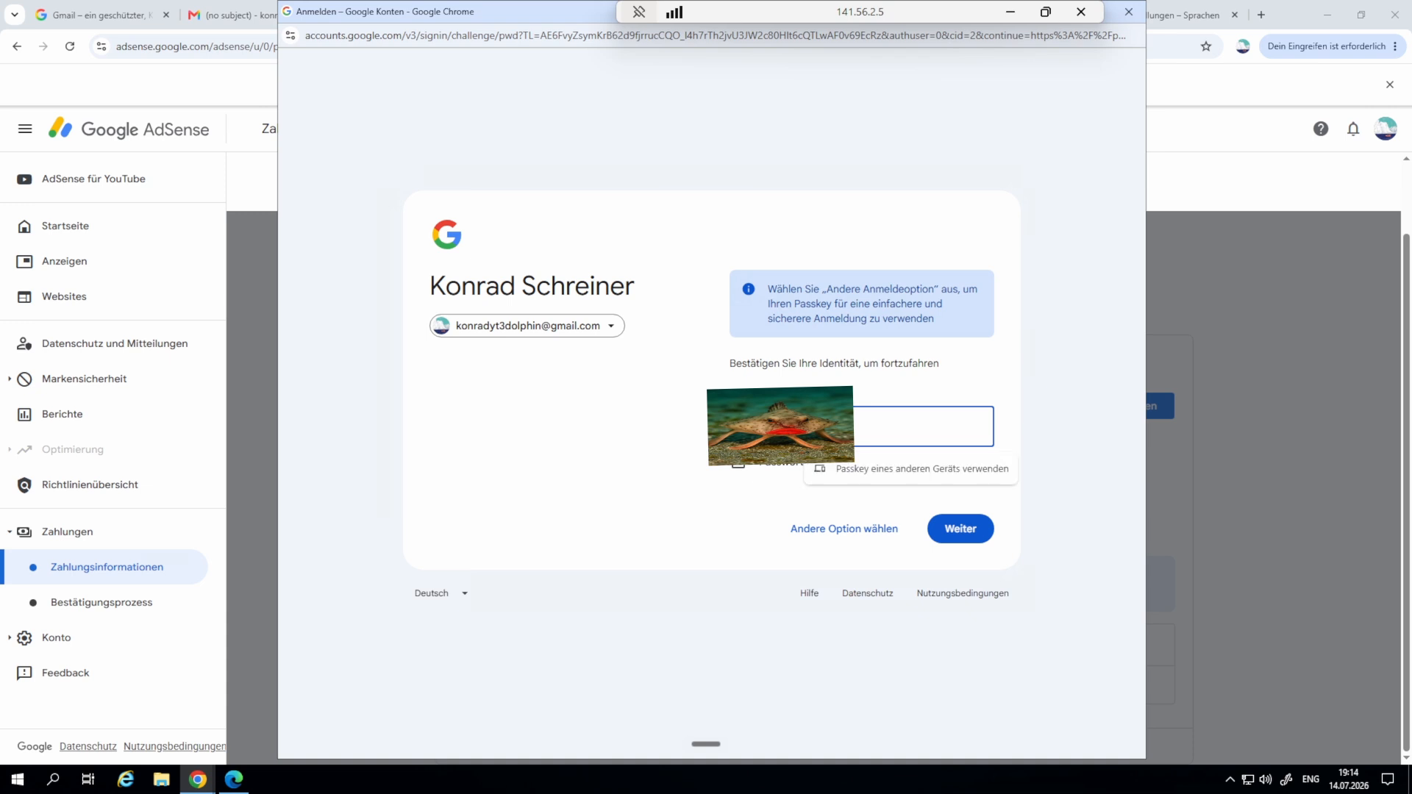
{"action": "key", "text": "Return"}
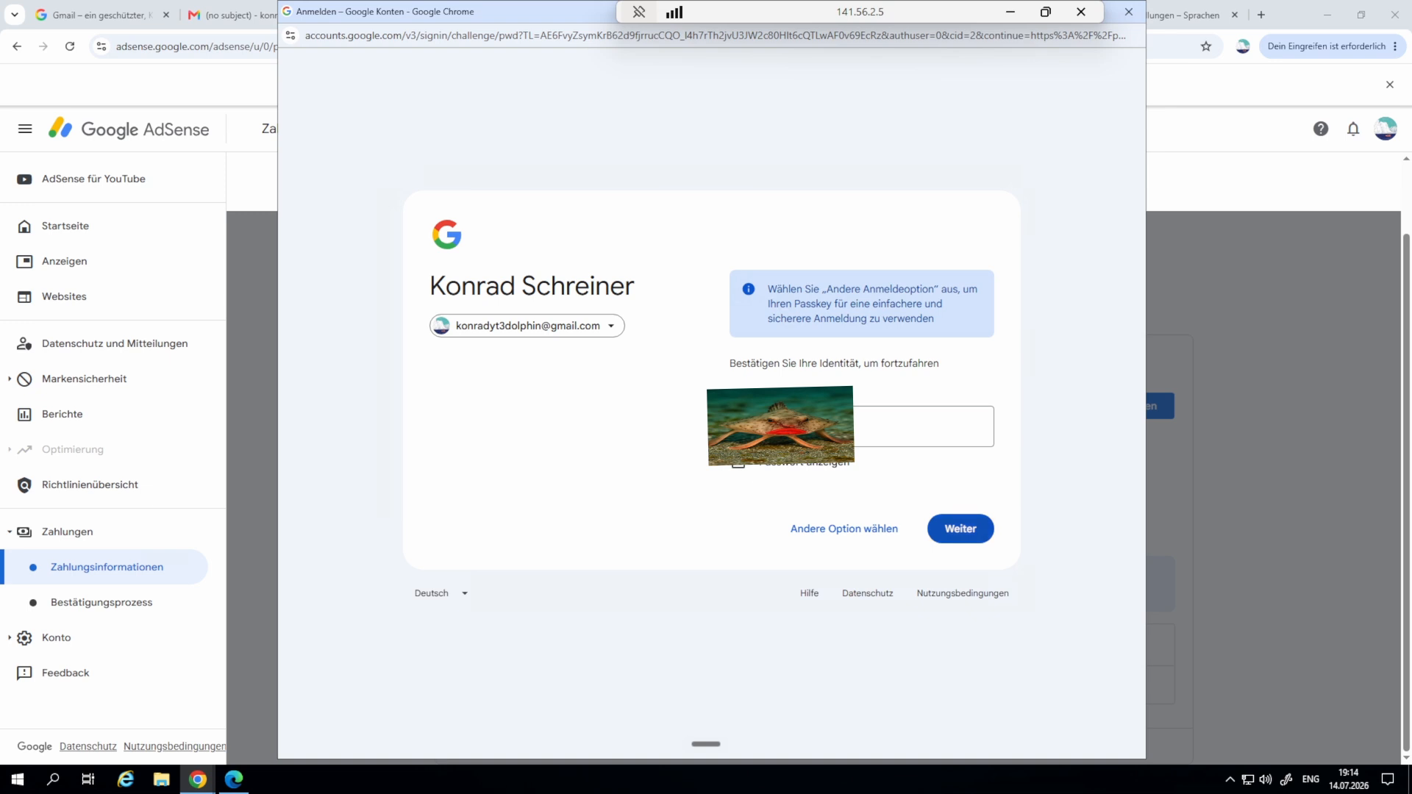
{"action": "key", "text": "Return"}
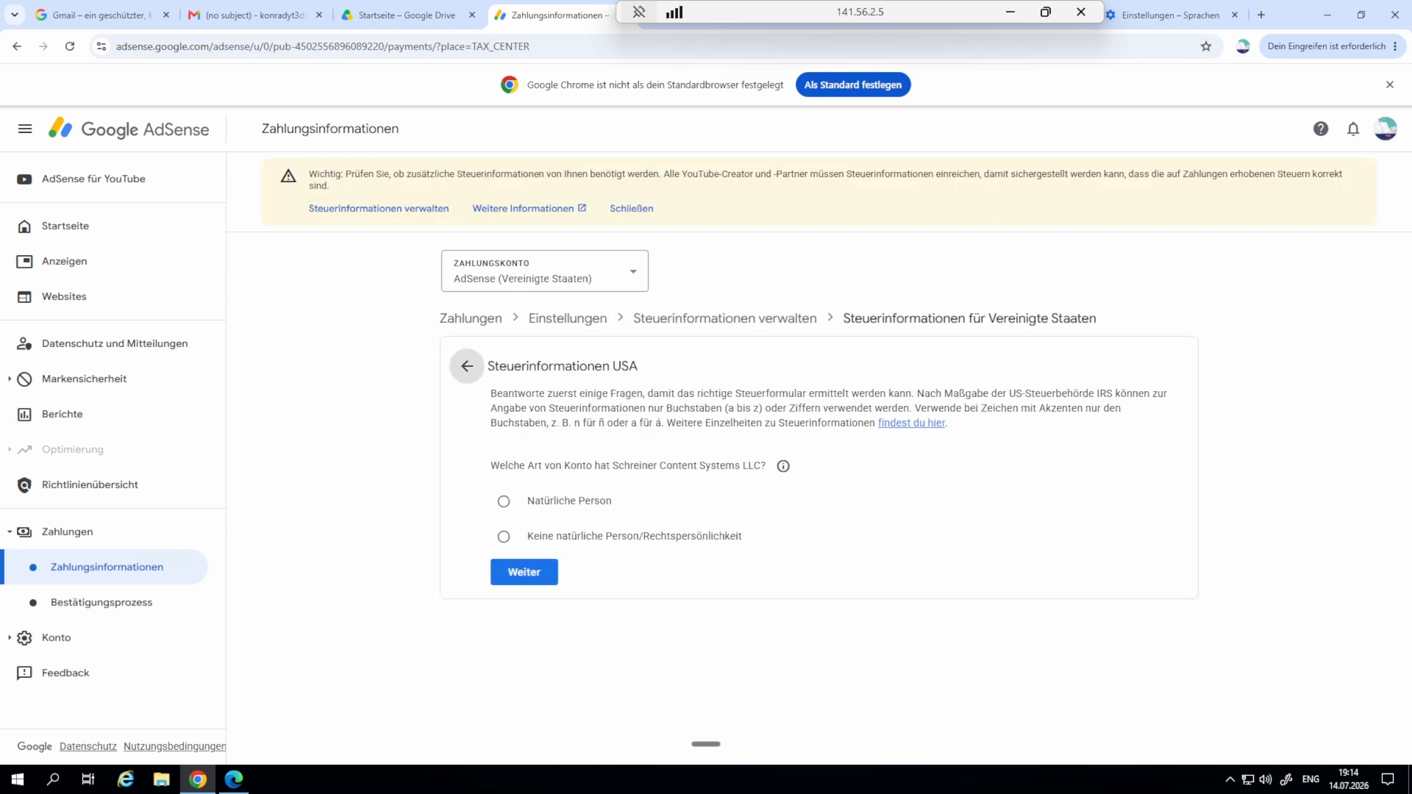
- Set the account type on the US tax information form to "Keine natürliche Person/Rechtspersönlichkeit"
{"action": "left_click_drag", "start_coordinate": [487, 365], "coordinate": [638, 366]}
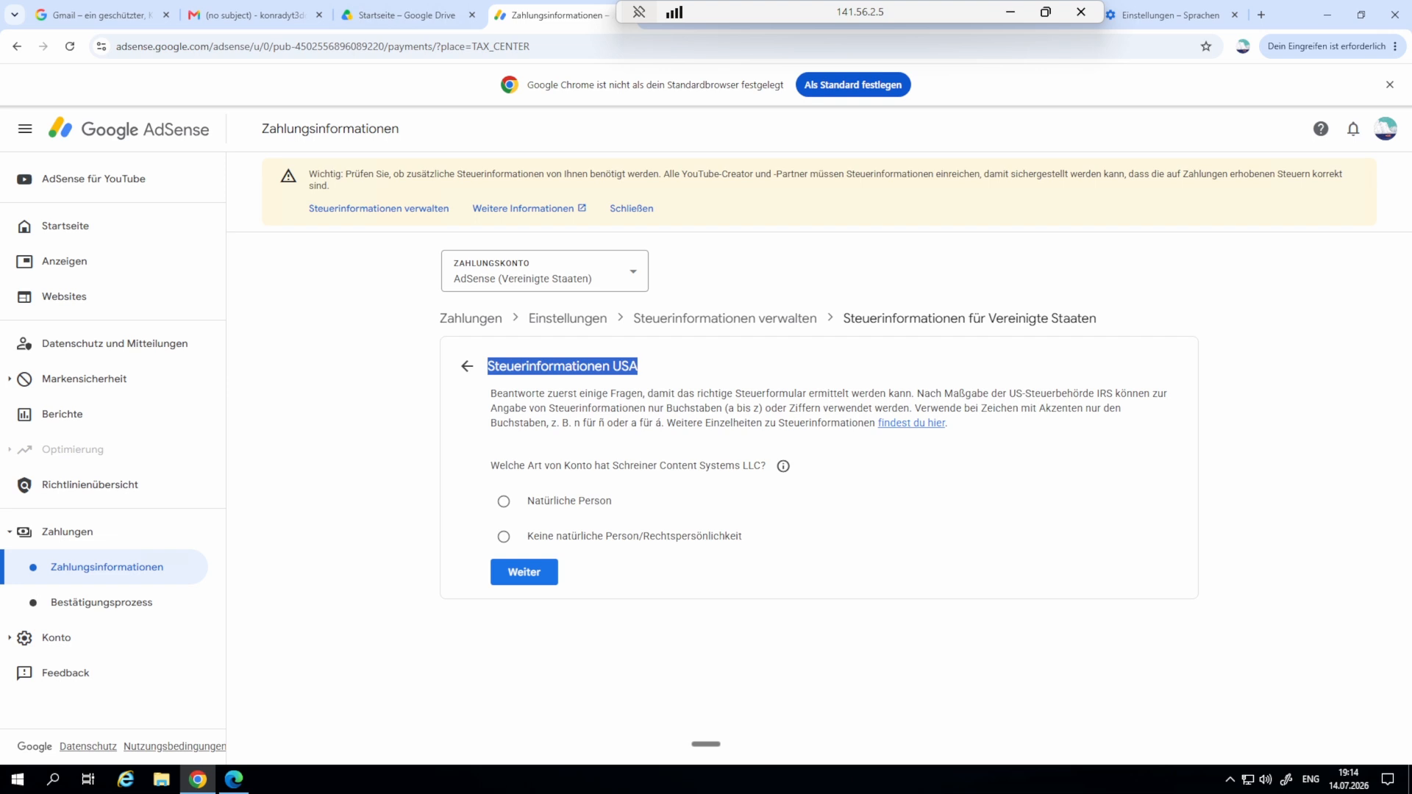
{"action": "left_click", "coordinate": [638, 366]}
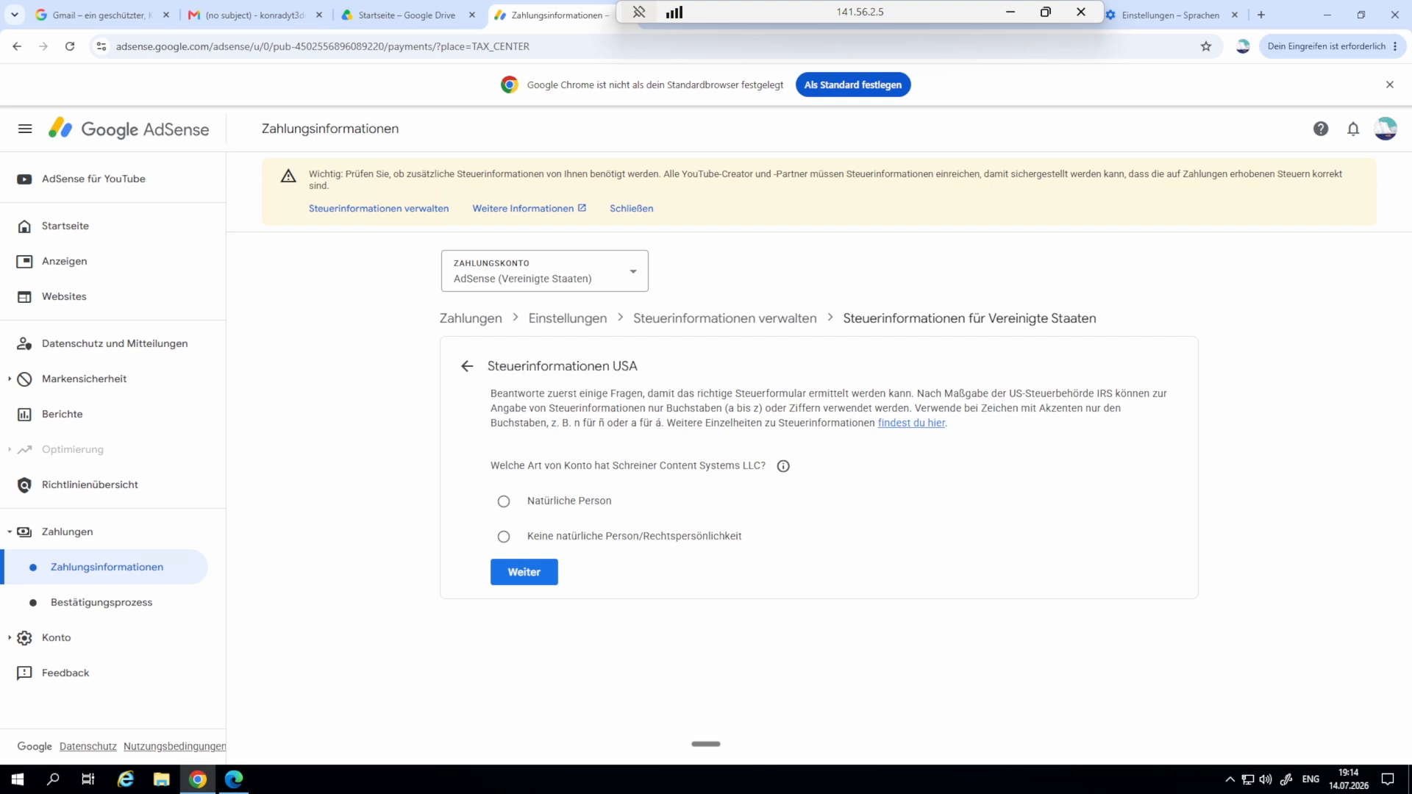
{"action": "left_click_drag", "start_coordinate": [527, 501], "coordinate": [613, 501]}
{"action": "left_click", "coordinate": [610, 501]}
{"action": "left_click", "coordinate": [503, 537]}
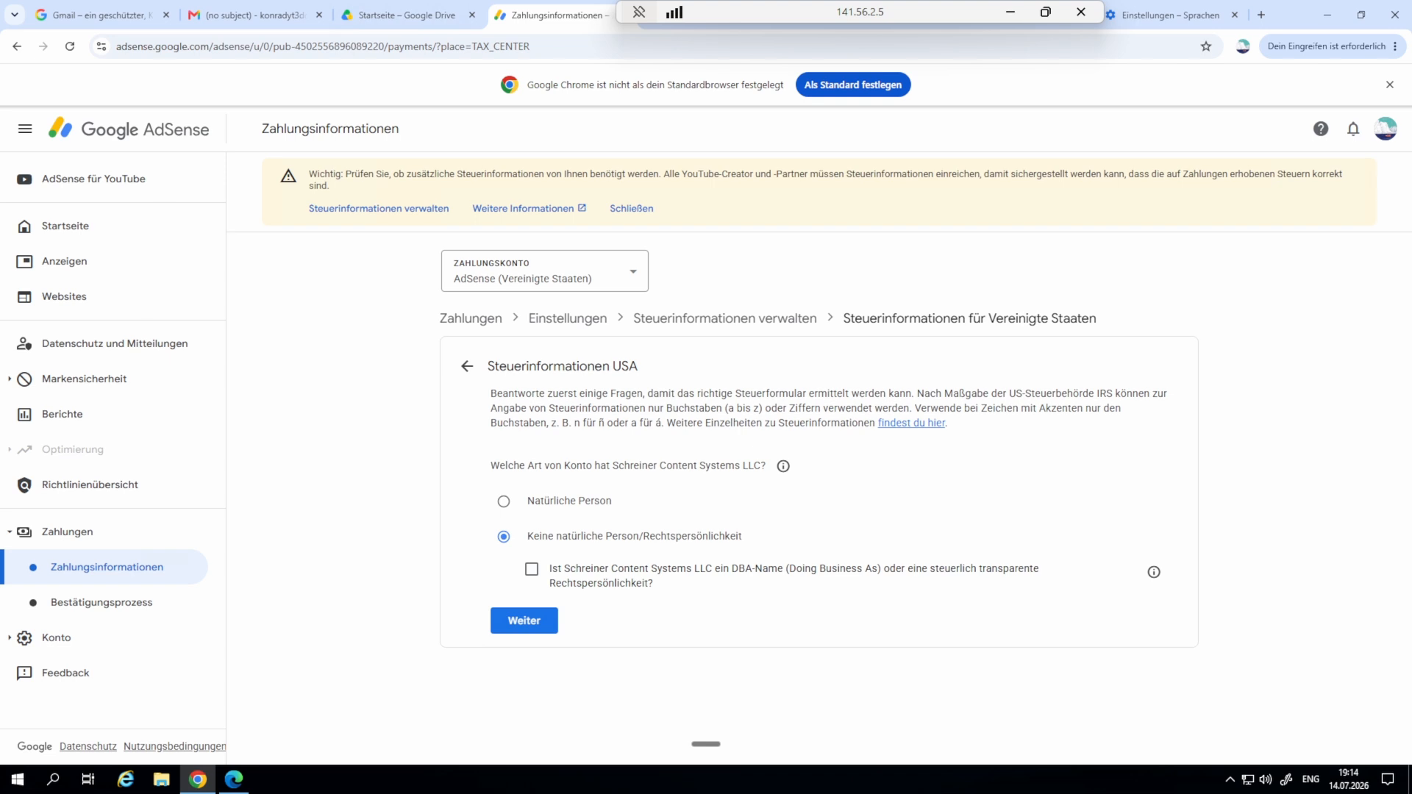
{"action": "left_click_drag", "start_coordinate": [549, 568], "coordinate": [783, 568]}
{"action": "left_click", "coordinate": [532, 569]}
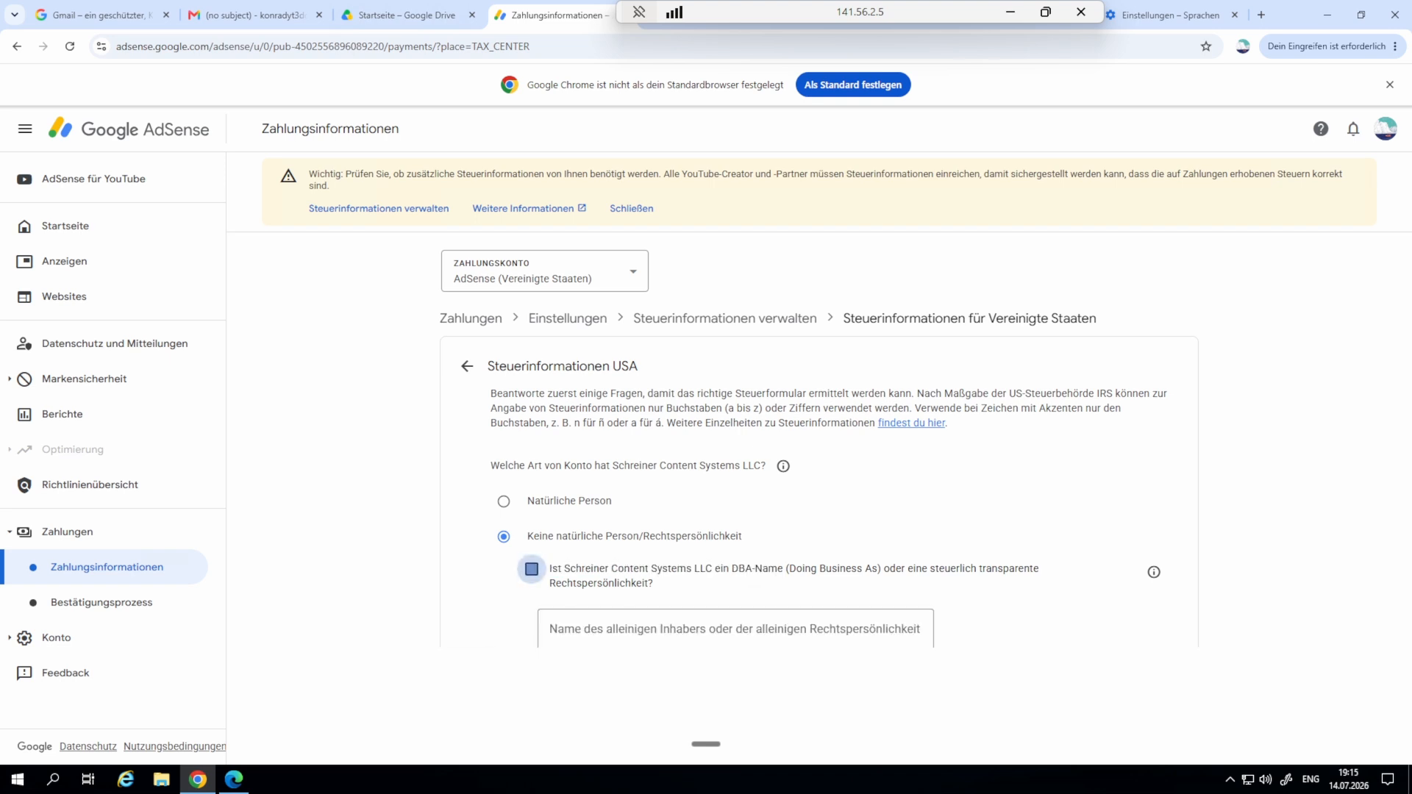
{"action": "scroll", "coordinate": [532, 569], "scroll_direction": "down", "scroll_amount": 1}
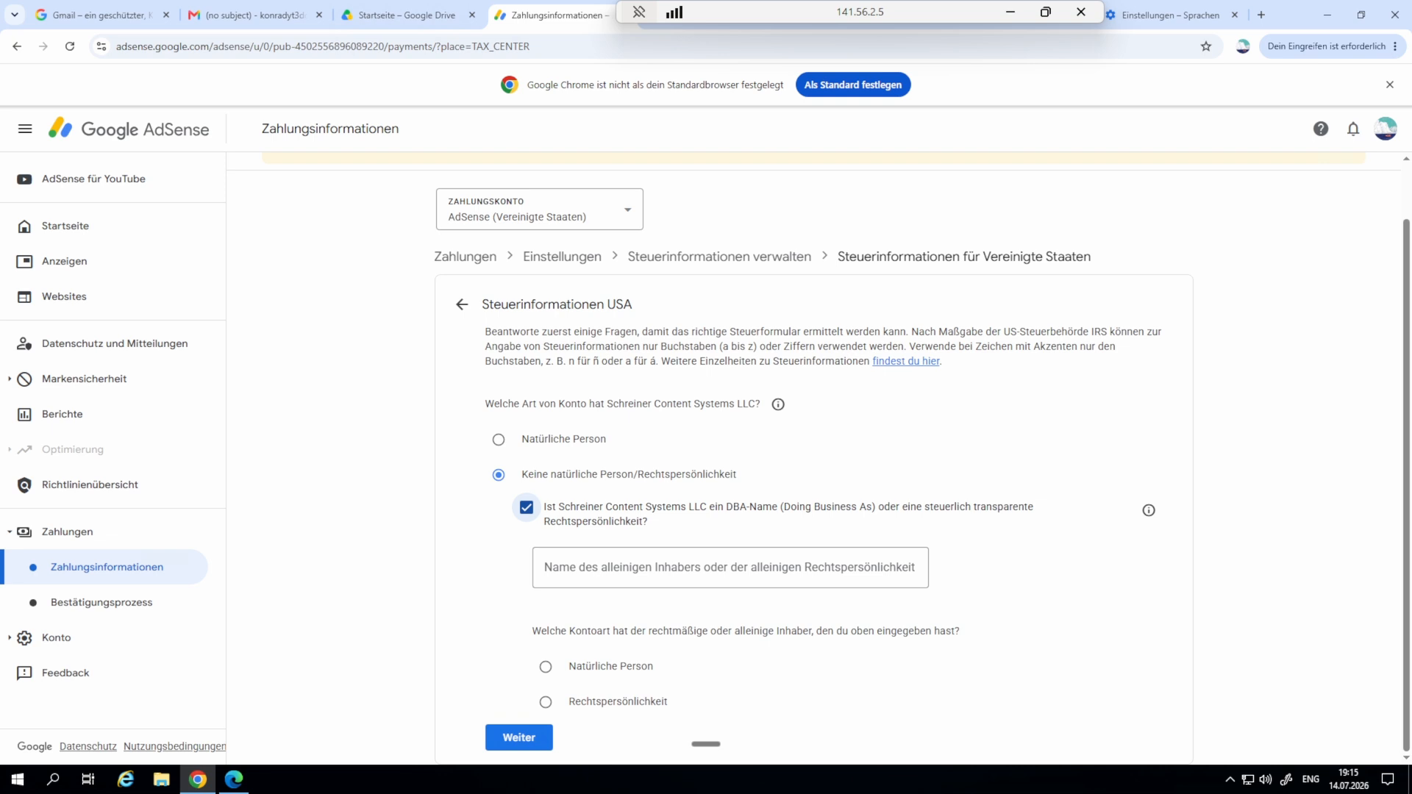
{"action": "left_click", "coordinate": [526, 507]}
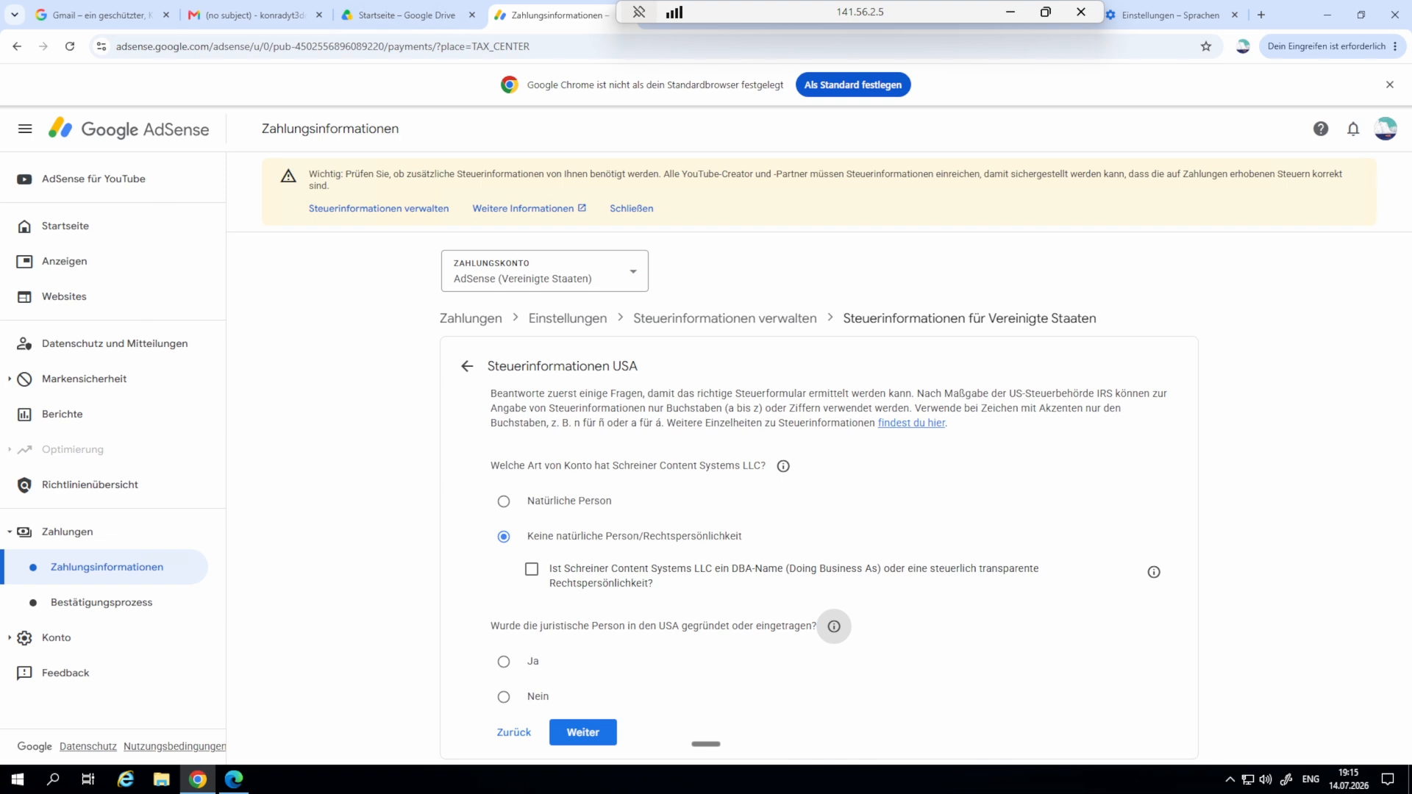
- Answer "Ja" to whether the legal entity was founded or registered in the USA and continue to the required tax form
{"action": "left_click", "coordinate": [504, 661]}
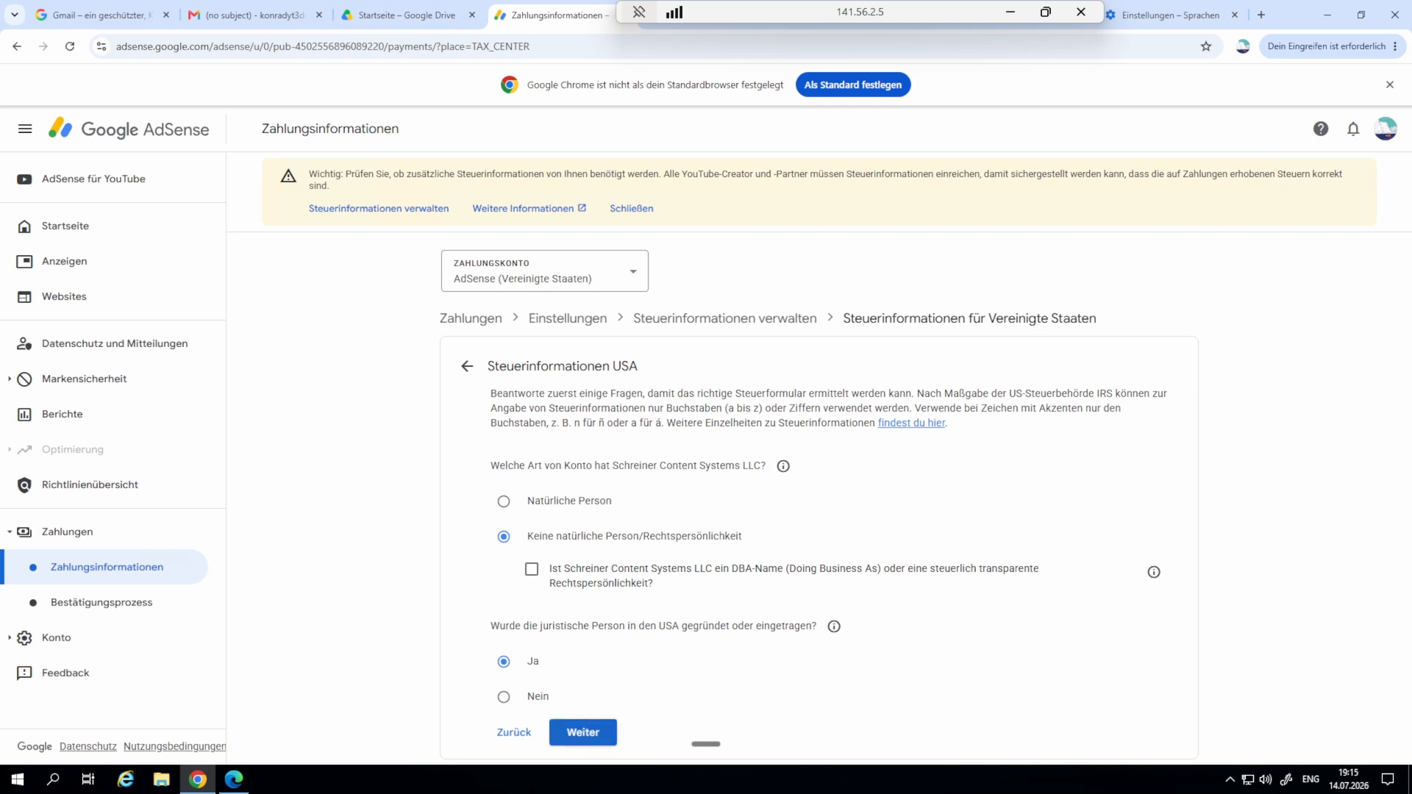
{"action": "left_click", "coordinate": [583, 731]}
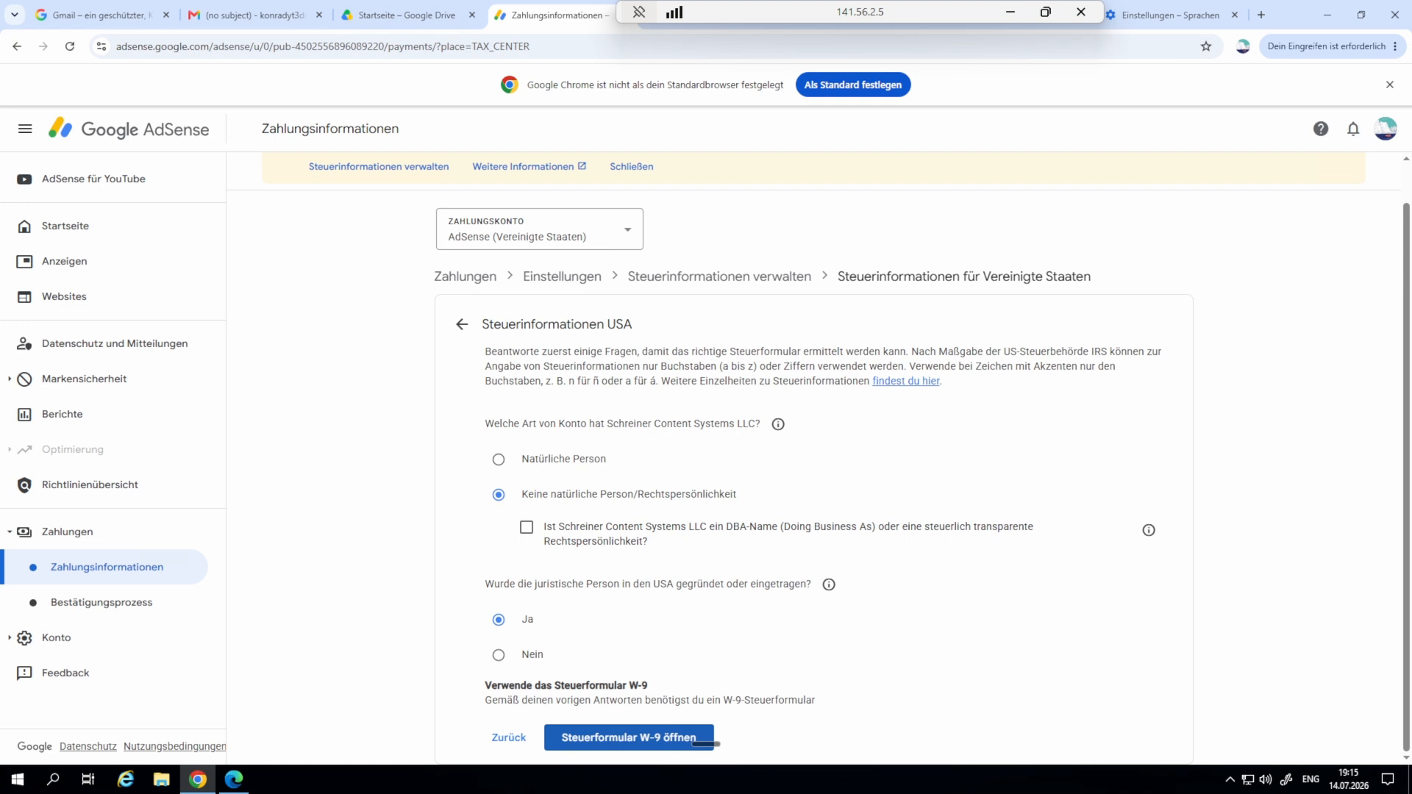
{"action": "left_click_drag", "start_coordinate": [555, 685], "coordinate": [648, 686]}
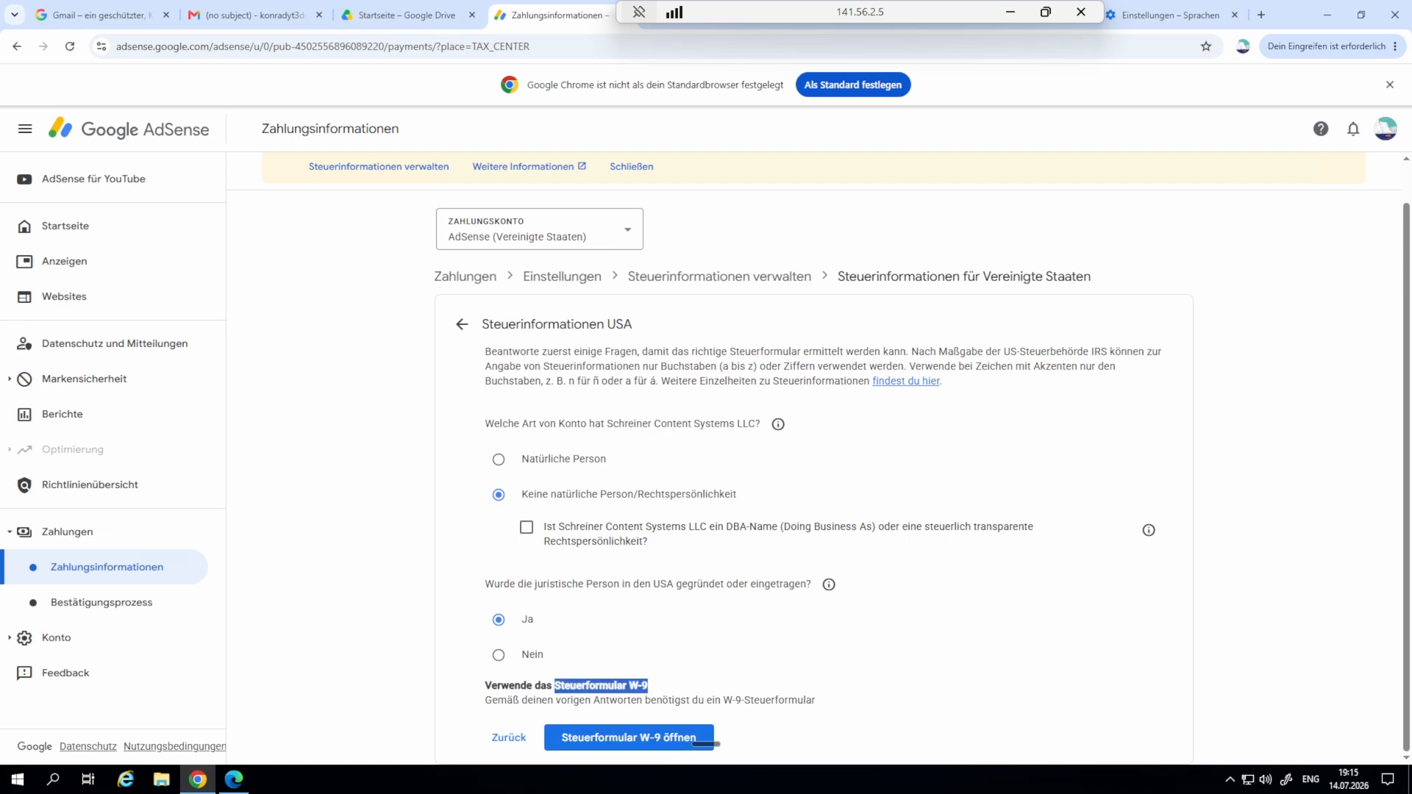
- Answer "Nein" to the US founding question, choose W-8BEN-E as the tax form and open it
{"action": "left_click", "coordinate": [498, 656]}
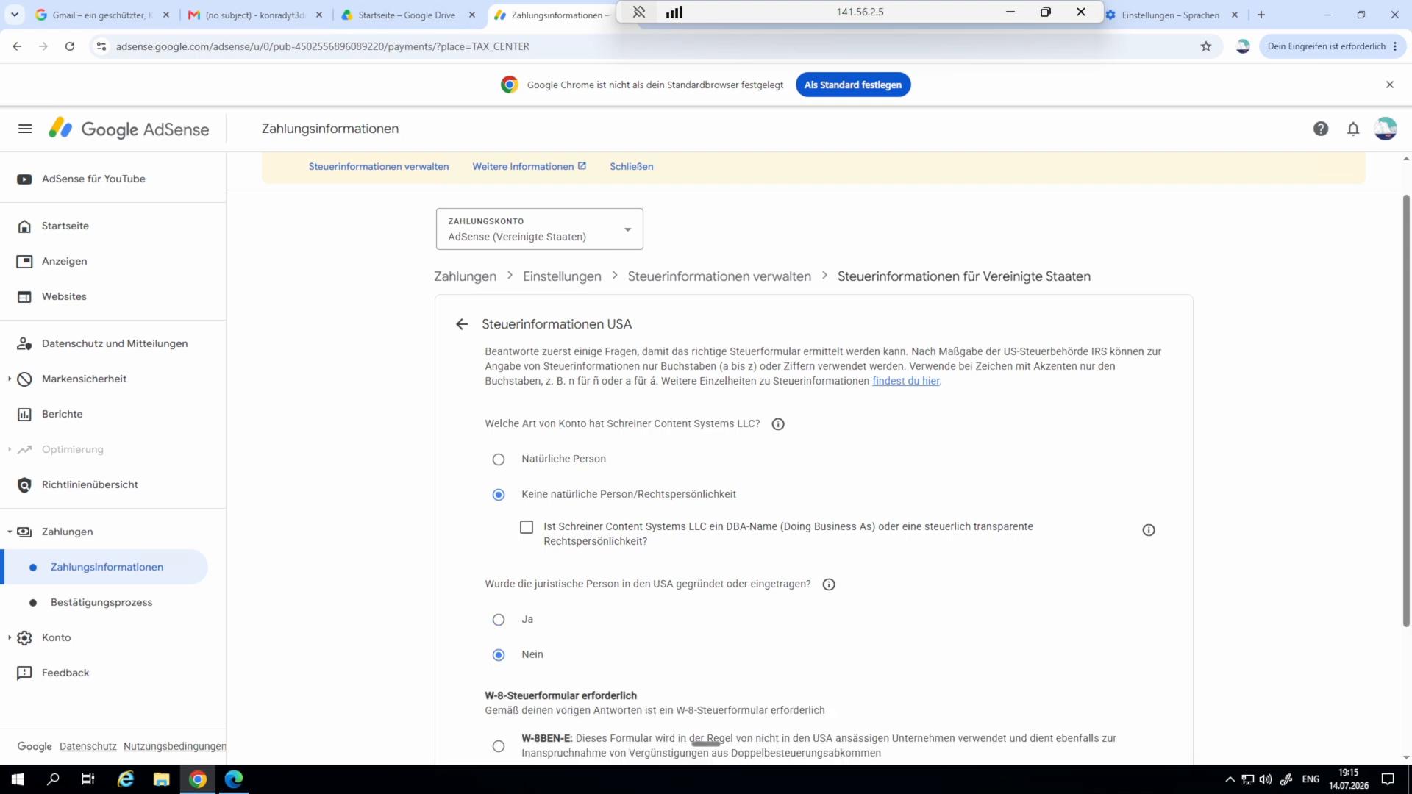
{"action": "scroll", "coordinate": [817, 470], "scroll_direction": "down", "scroll_amount": 2}
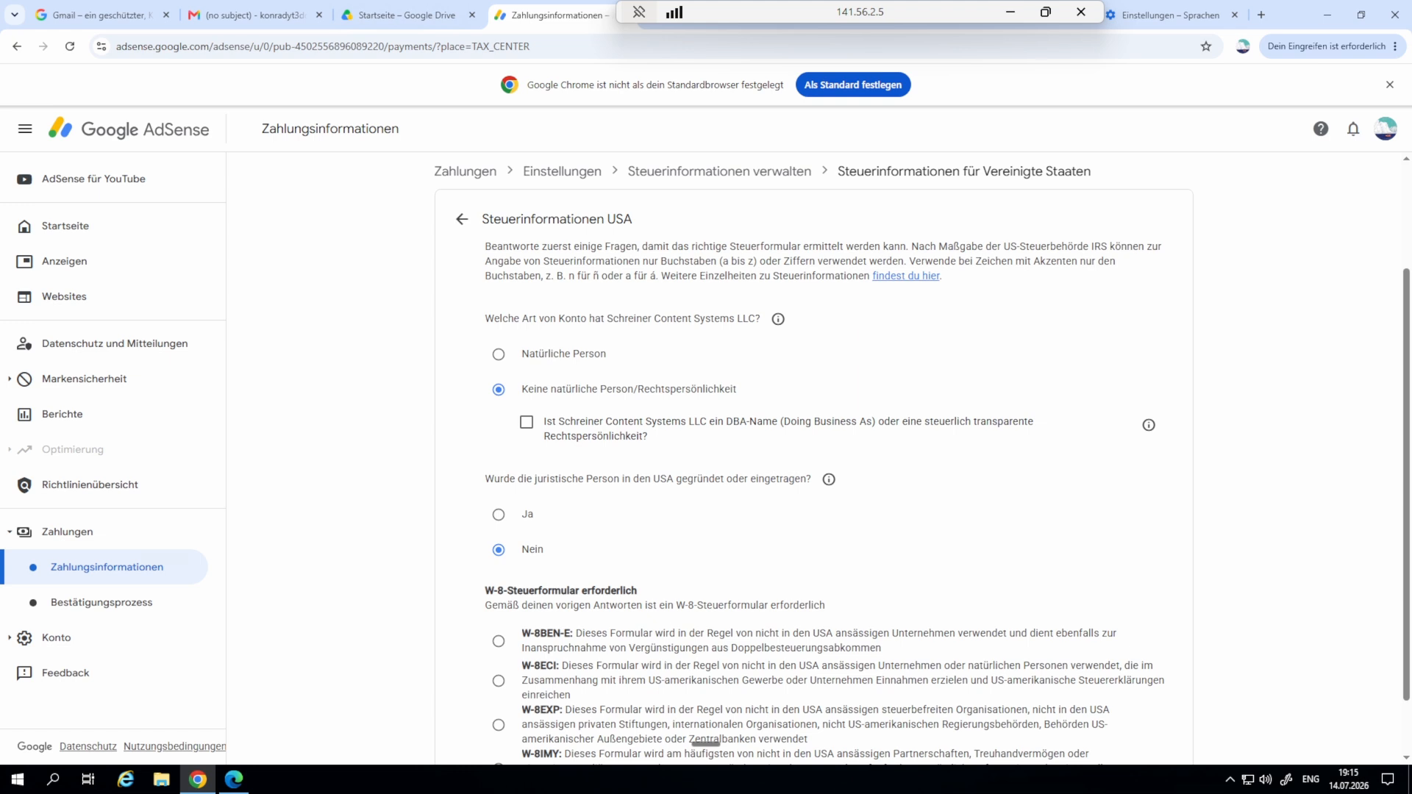
{"action": "scroll", "coordinate": [813, 465], "scroll_direction": "down", "scroll_amount": 1}
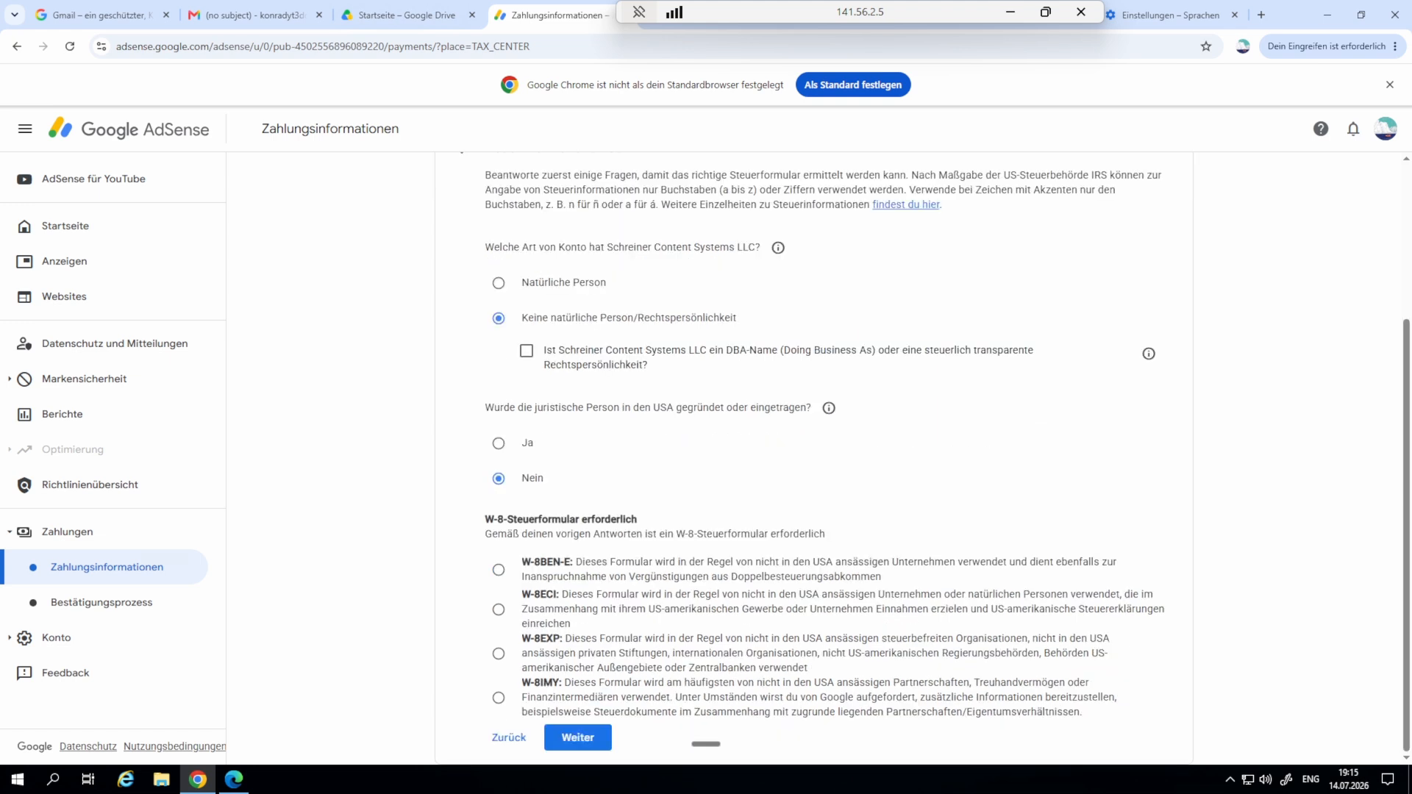
{"action": "left_click", "coordinate": [499, 569]}
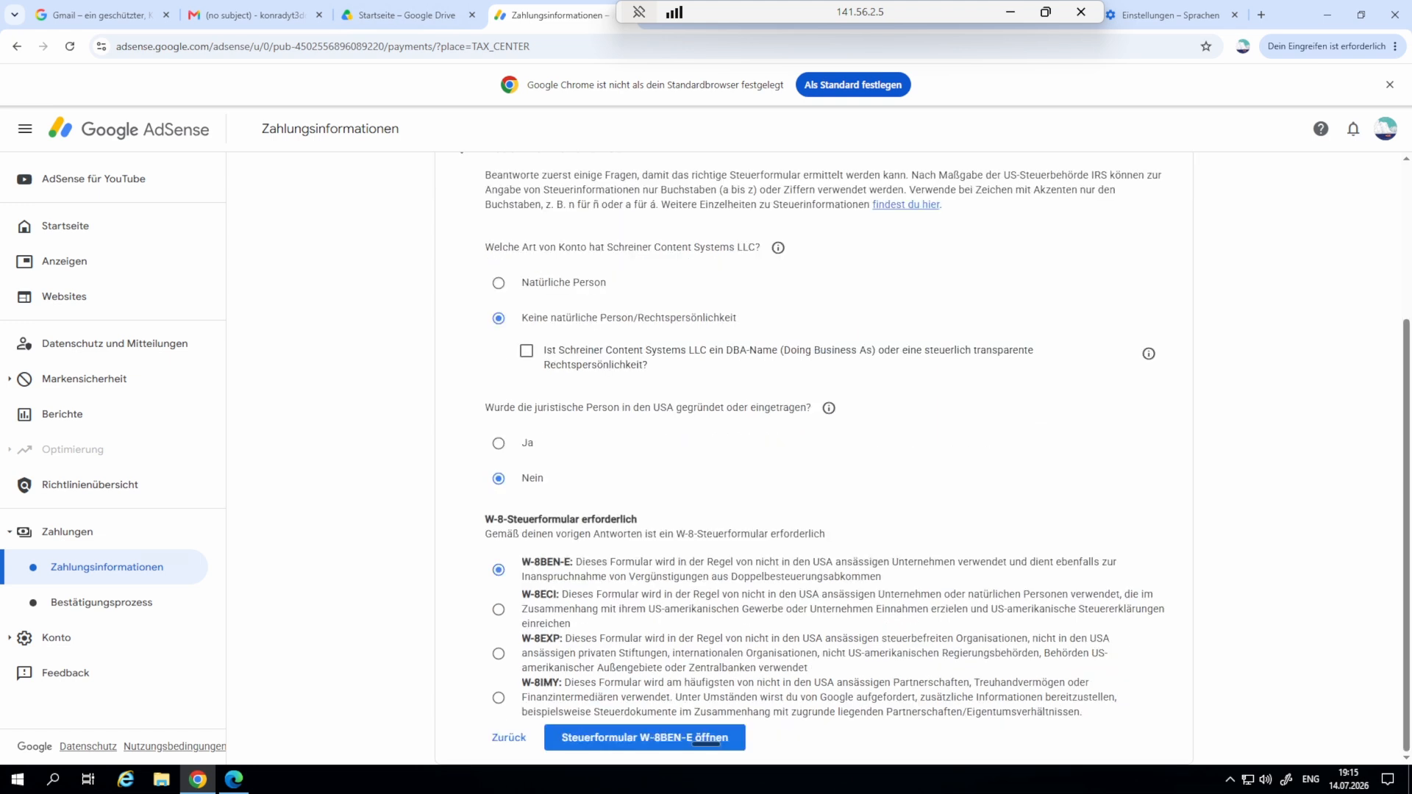
{"action": "left_click", "coordinate": [706, 739]}
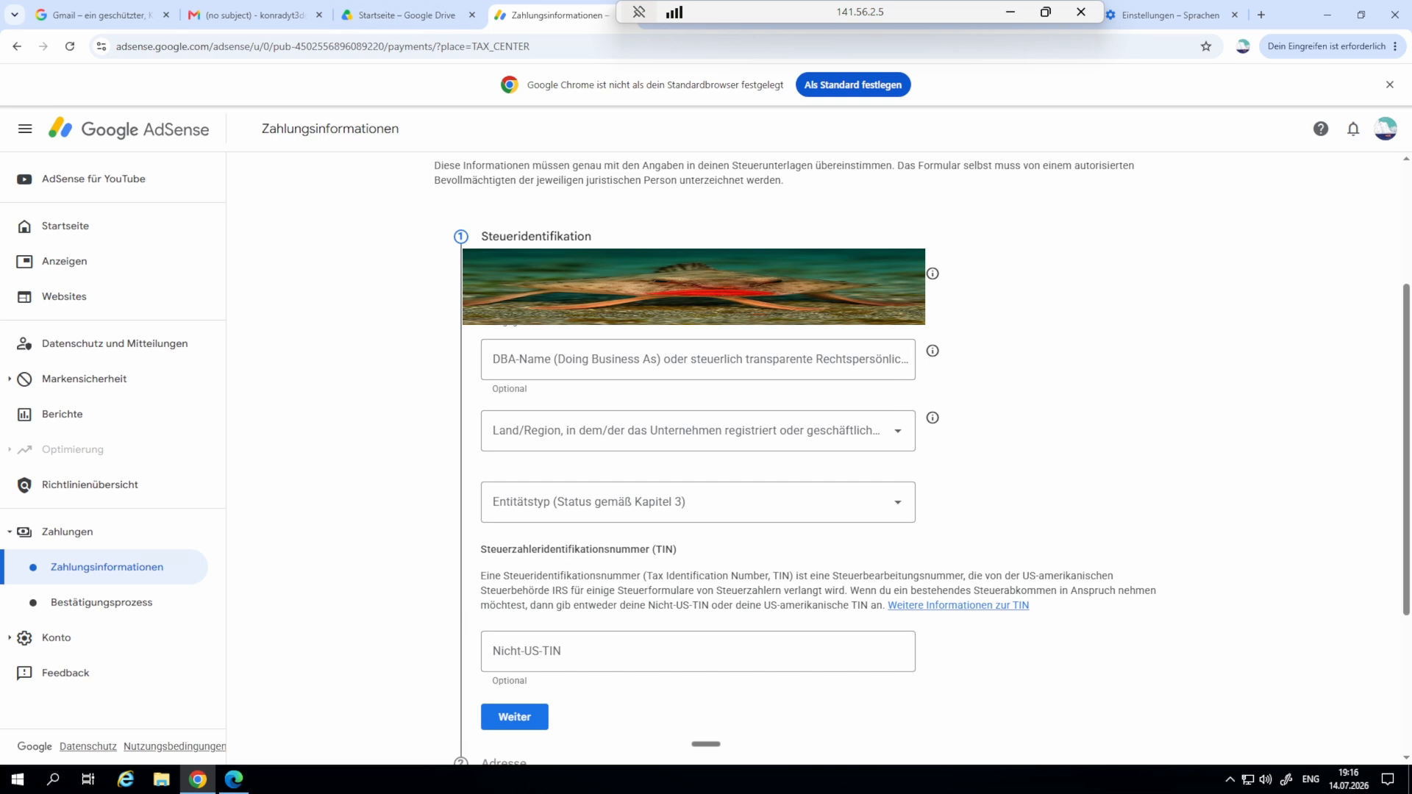
{"action": "left_click", "coordinate": [735, 361]}
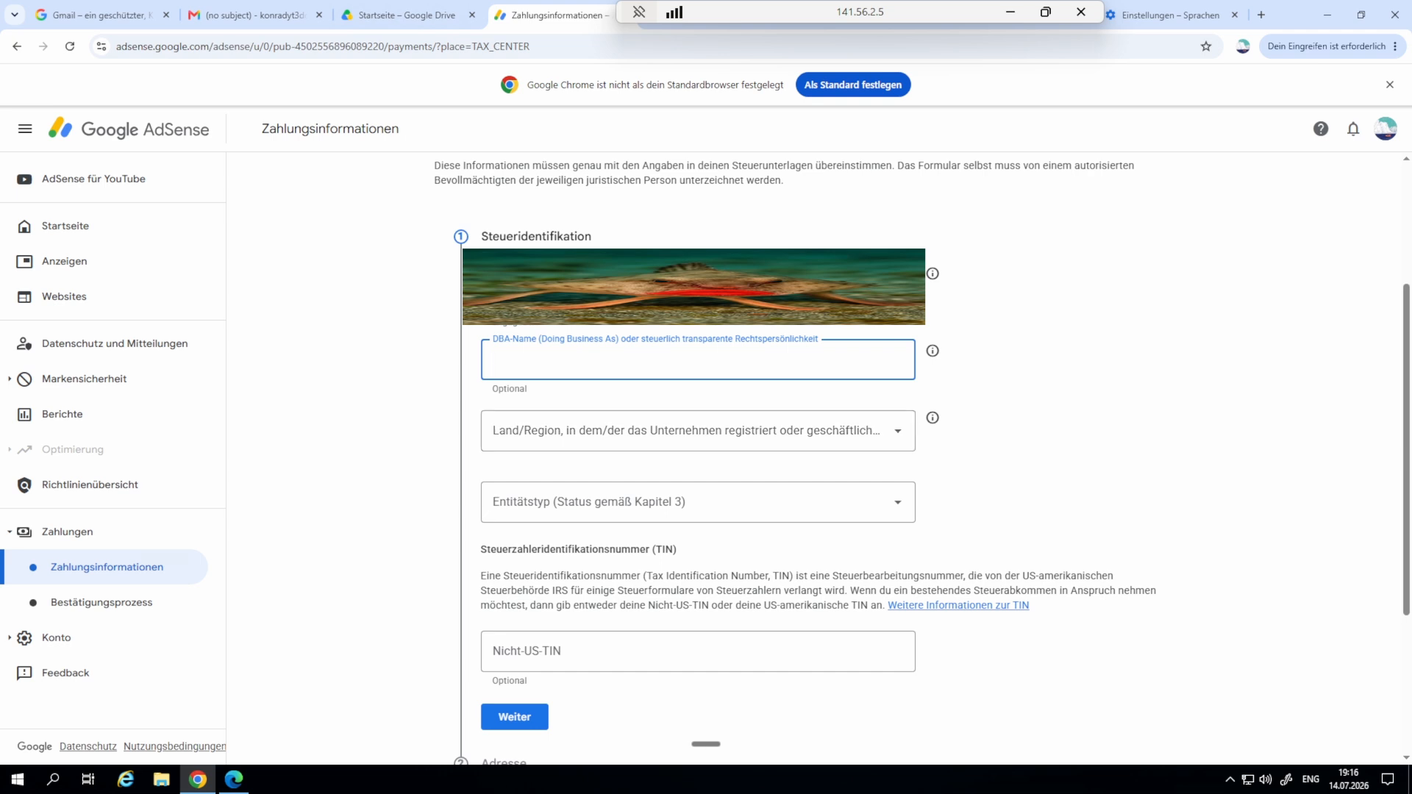
{"action": "left_click", "coordinate": [1052, 412]}
{"action": "scroll", "coordinate": [819, 459], "scroll_direction": "down", "scroll_amount": 1}
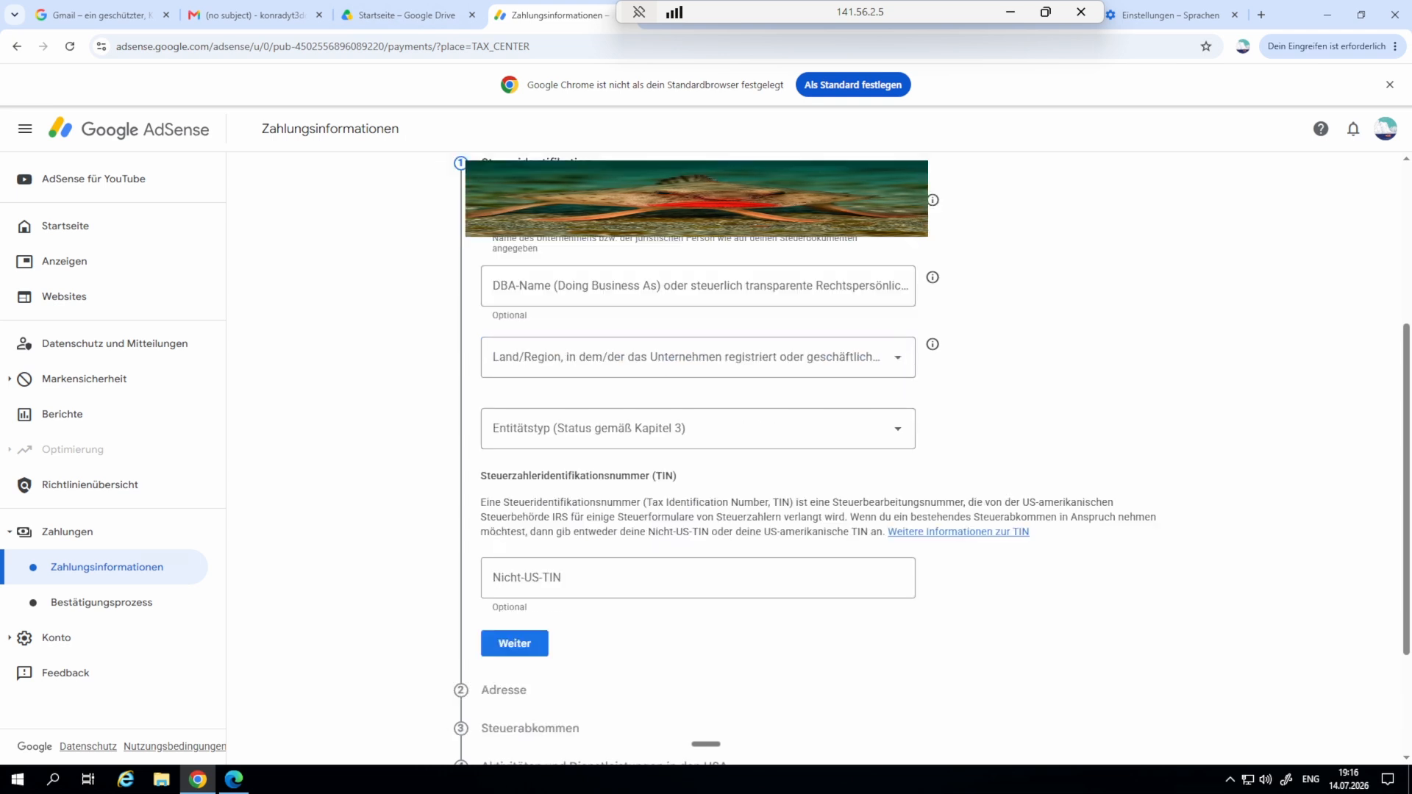
{"action": "left_click", "coordinate": [697, 286]}
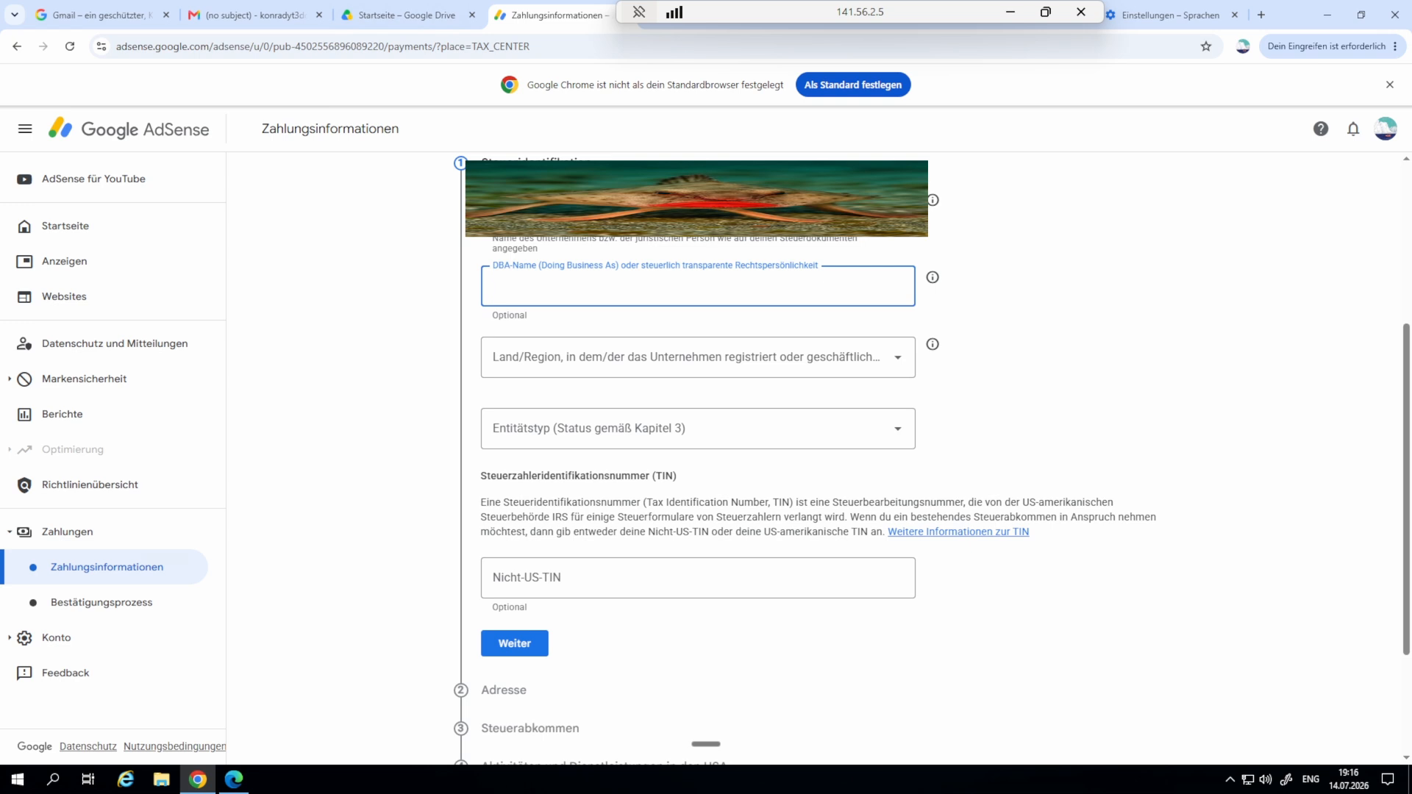
- Set the country in which the company is registered or organised to Deutschland
{"action": "left_click", "coordinate": [735, 357]}
{"action": "left_click_drag", "start_coordinate": [758, 407], "coordinate": [759, 786]}
{"action": "scroll", "coordinate": [831, 559], "scroll_direction": "down", "scroll_amount": 1}
{"action": "scroll", "coordinate": [830, 559], "scroll_direction": "down", "scroll_amount": 1}
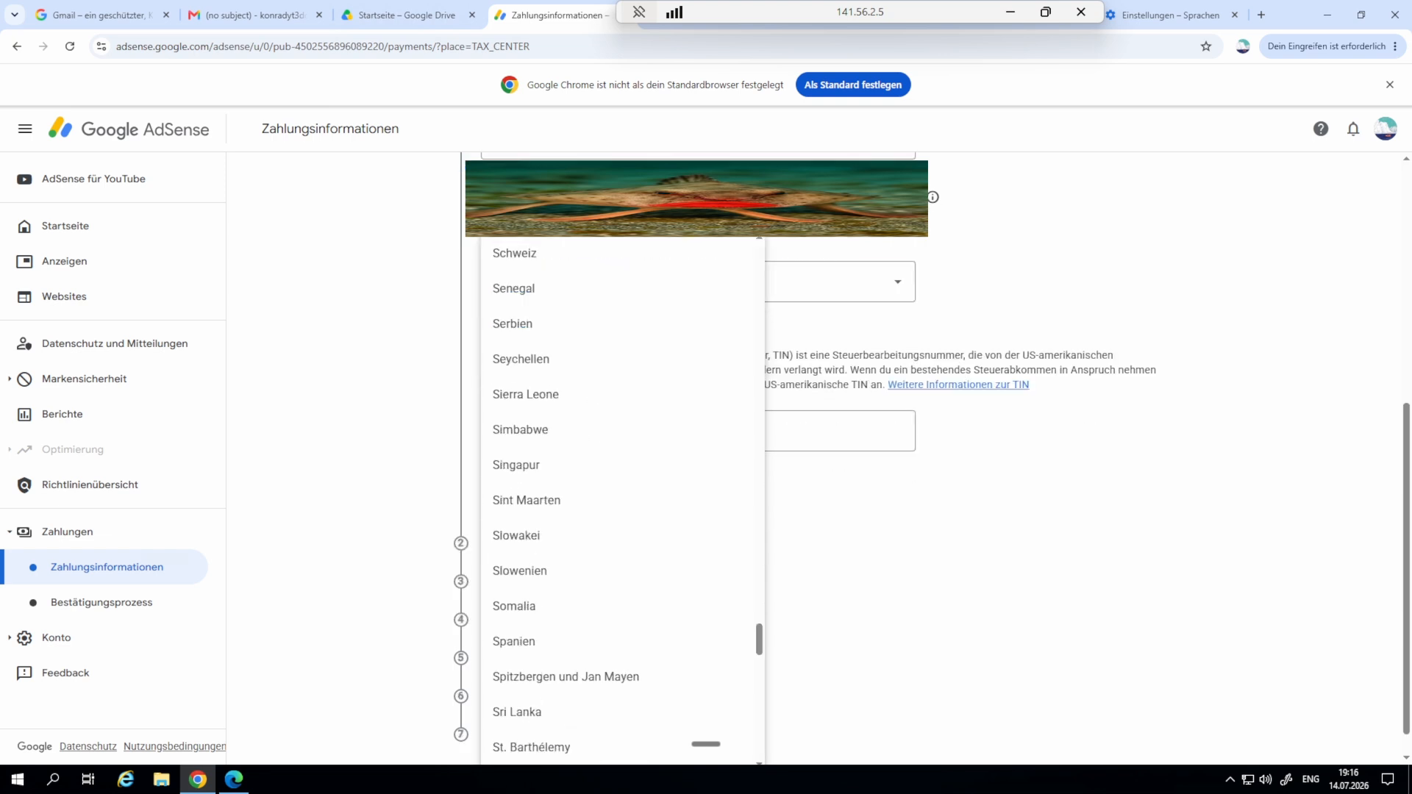
{"action": "scroll", "coordinate": [622, 485], "scroll_direction": "down", "scroll_amount": 10}
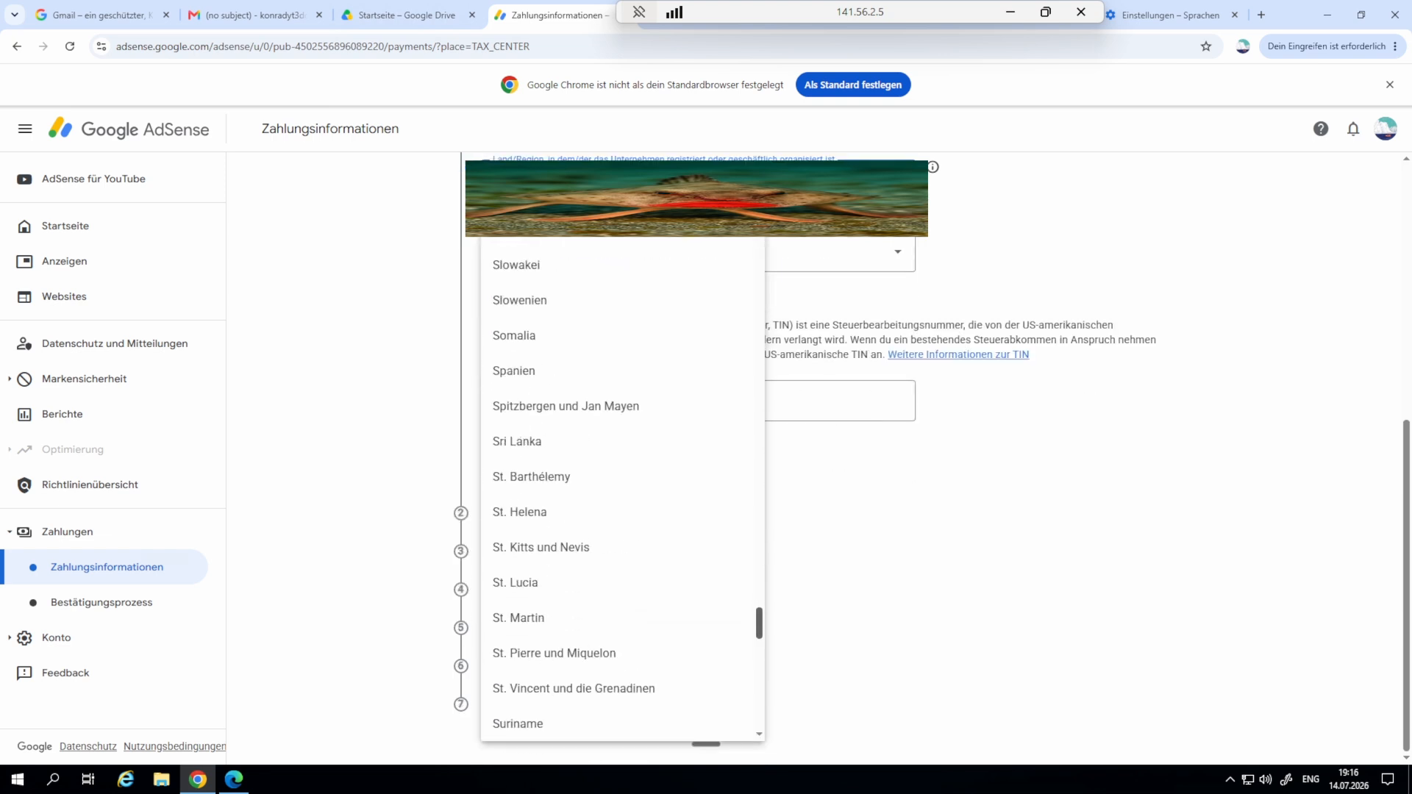
{"action": "scroll", "coordinate": [622, 485], "scroll_direction": "down", "scroll_amount": 9}
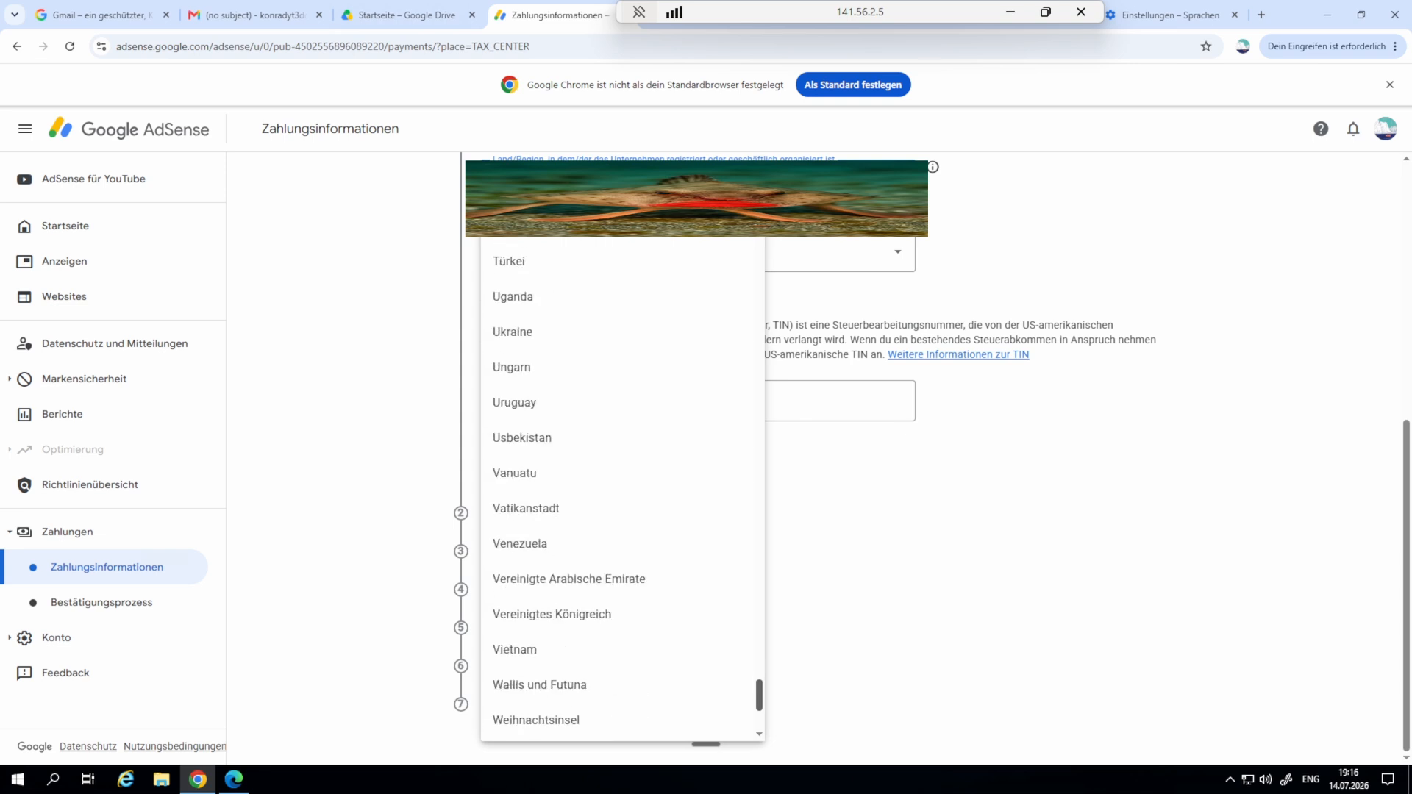
{"action": "scroll", "coordinate": [622, 486], "scroll_direction": "down", "scroll_amount": 4}
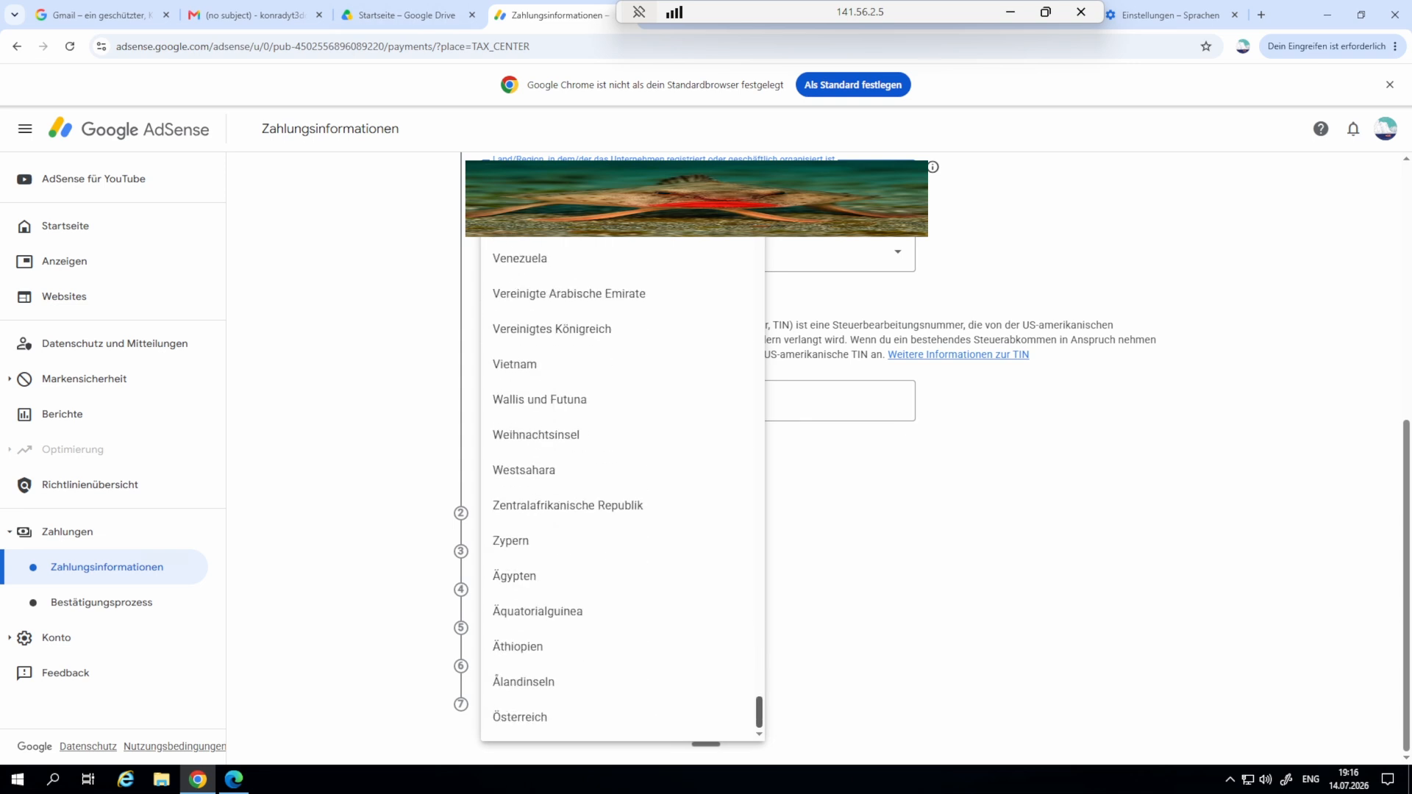
{"action": "scroll", "coordinate": [622, 485], "scroll_direction": "up", "scroll_amount": 20}
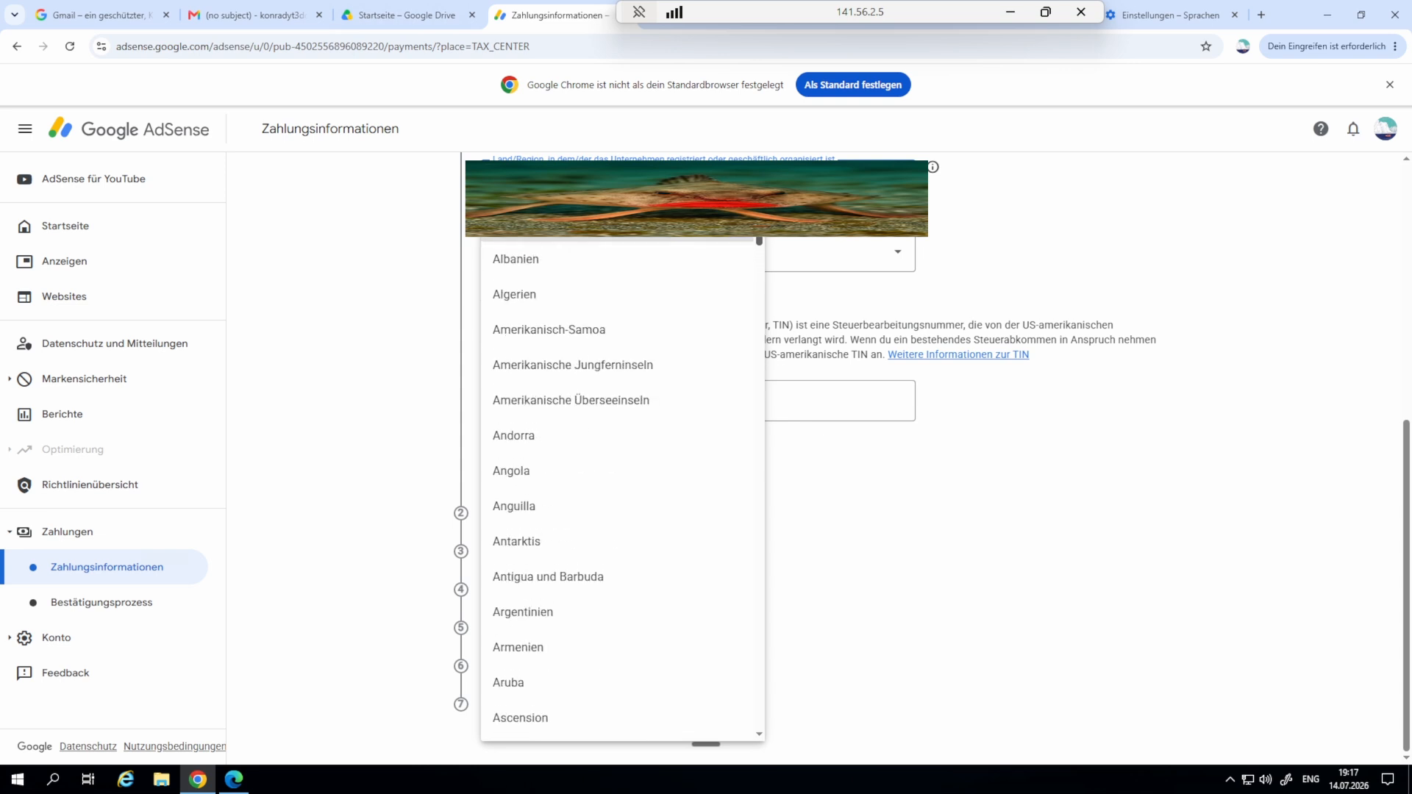
{"action": "scroll", "coordinate": [622, 473], "scroll_direction": "down", "scroll_amount": 10}
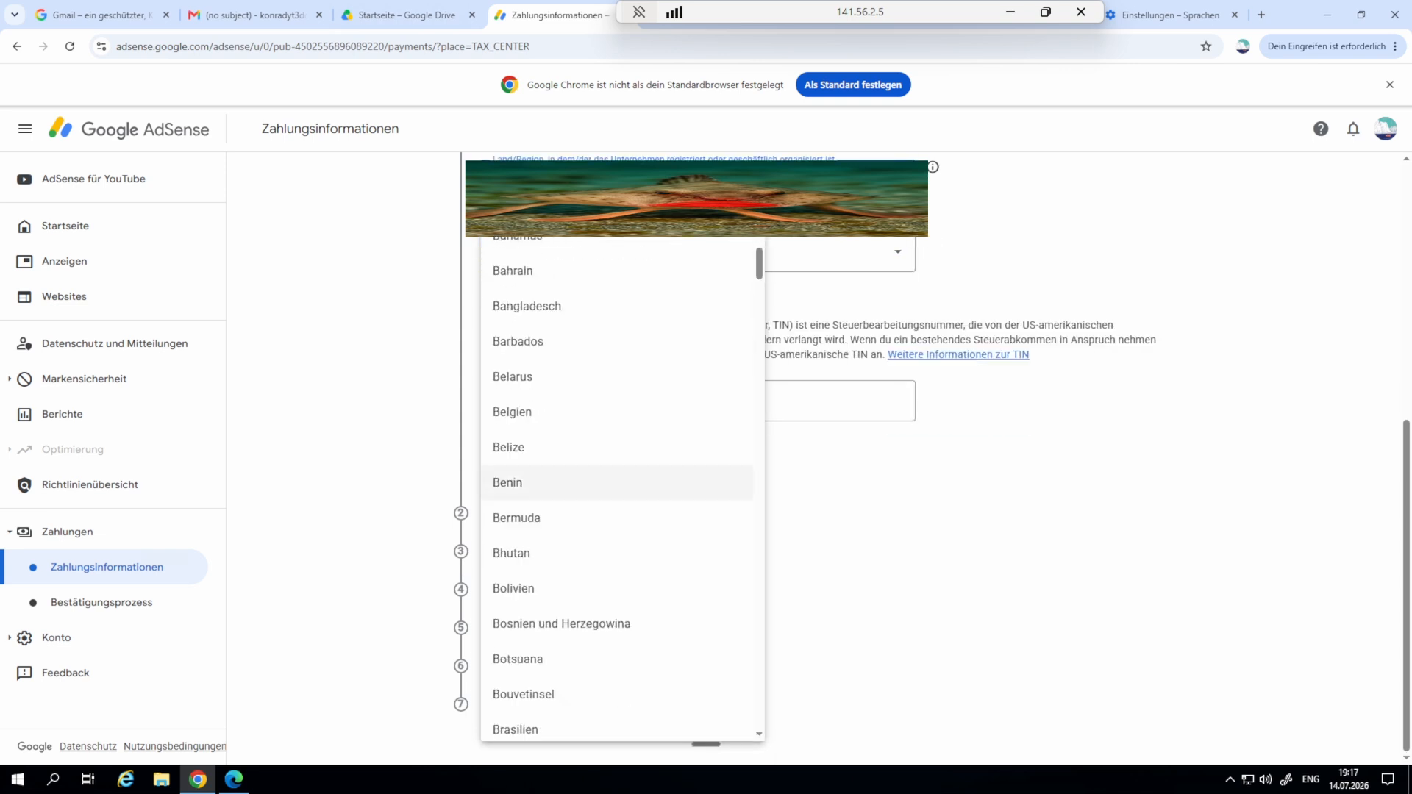
{"action": "scroll", "coordinate": [622, 473], "scroll_direction": "down", "scroll_amount": 6}
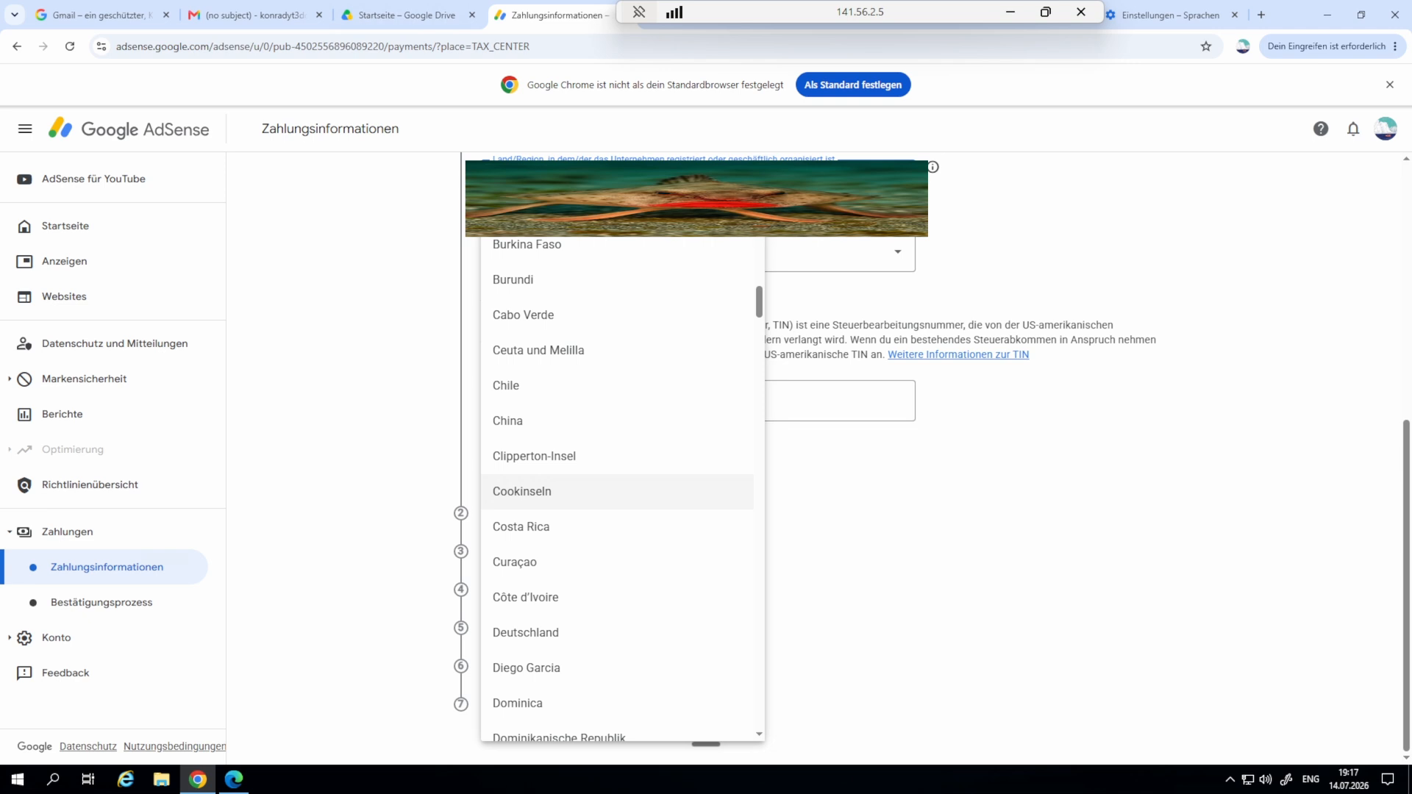
{"action": "scroll", "coordinate": [523, 523], "scroll_direction": "down", "scroll_amount": 1}
{"action": "left_click", "coordinate": [523, 557]}
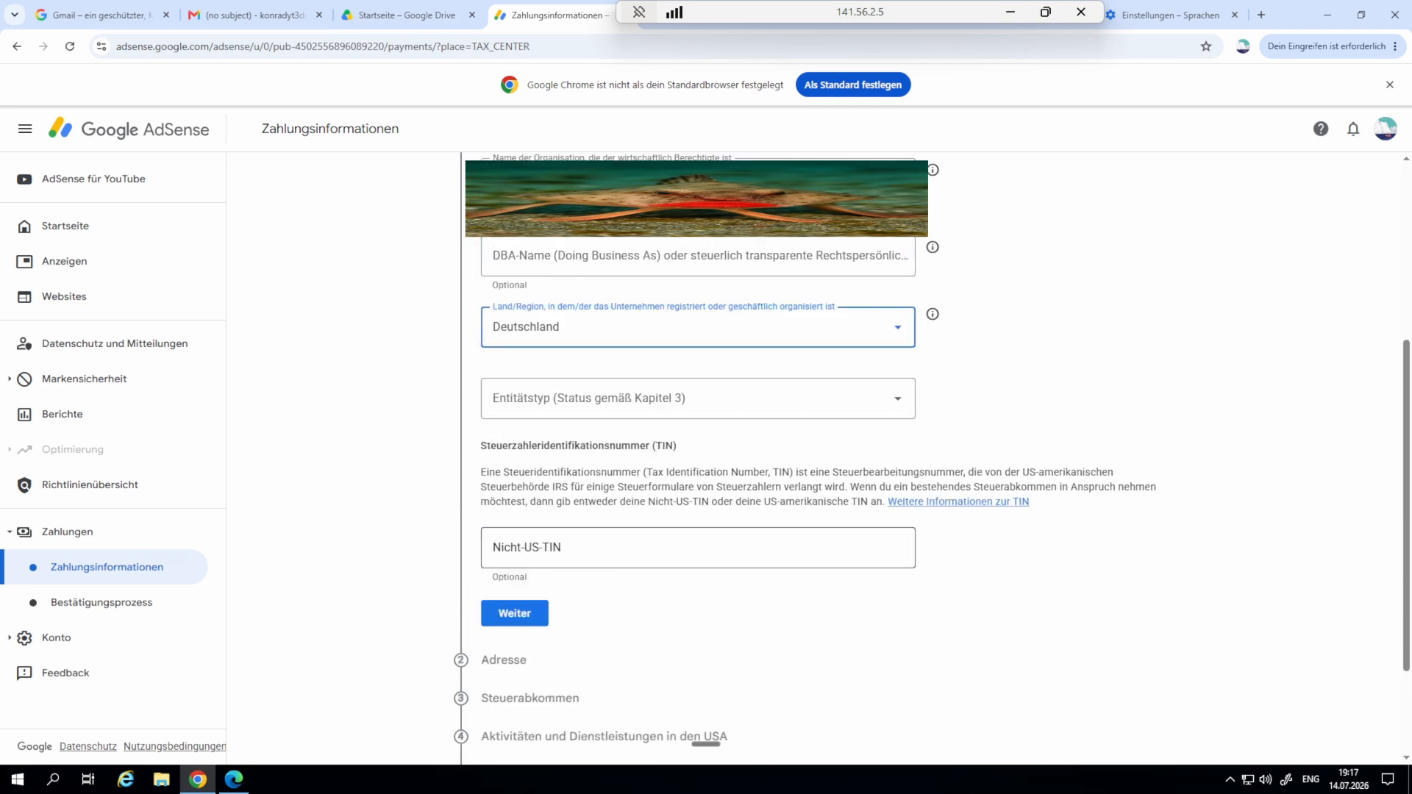
- Set the entity type to "Steuerlich transparent" and mark that a double taxation treaty is claimed as a hybrid entity
{"action": "left_click", "coordinate": [662, 398]}
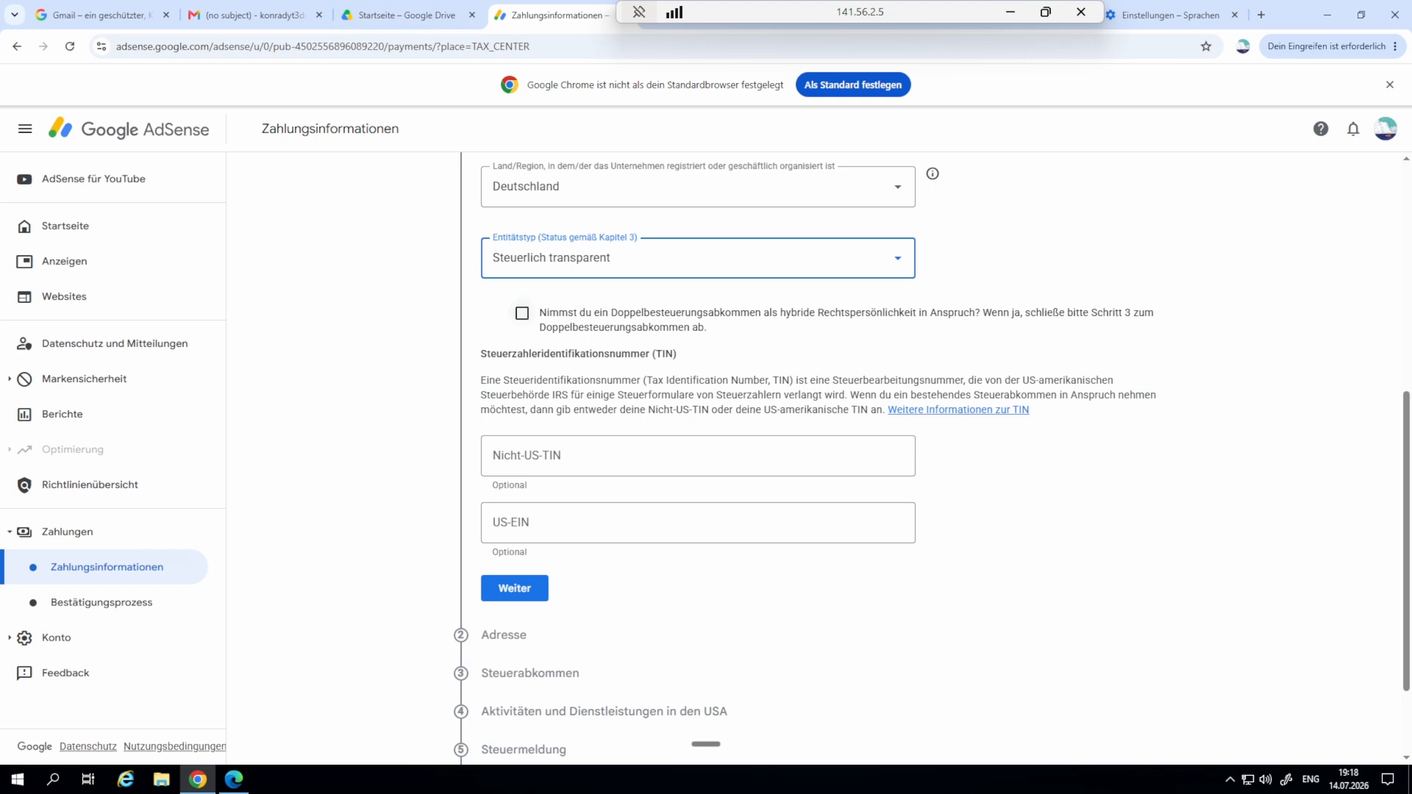
{"action": "left_click", "coordinate": [522, 313]}
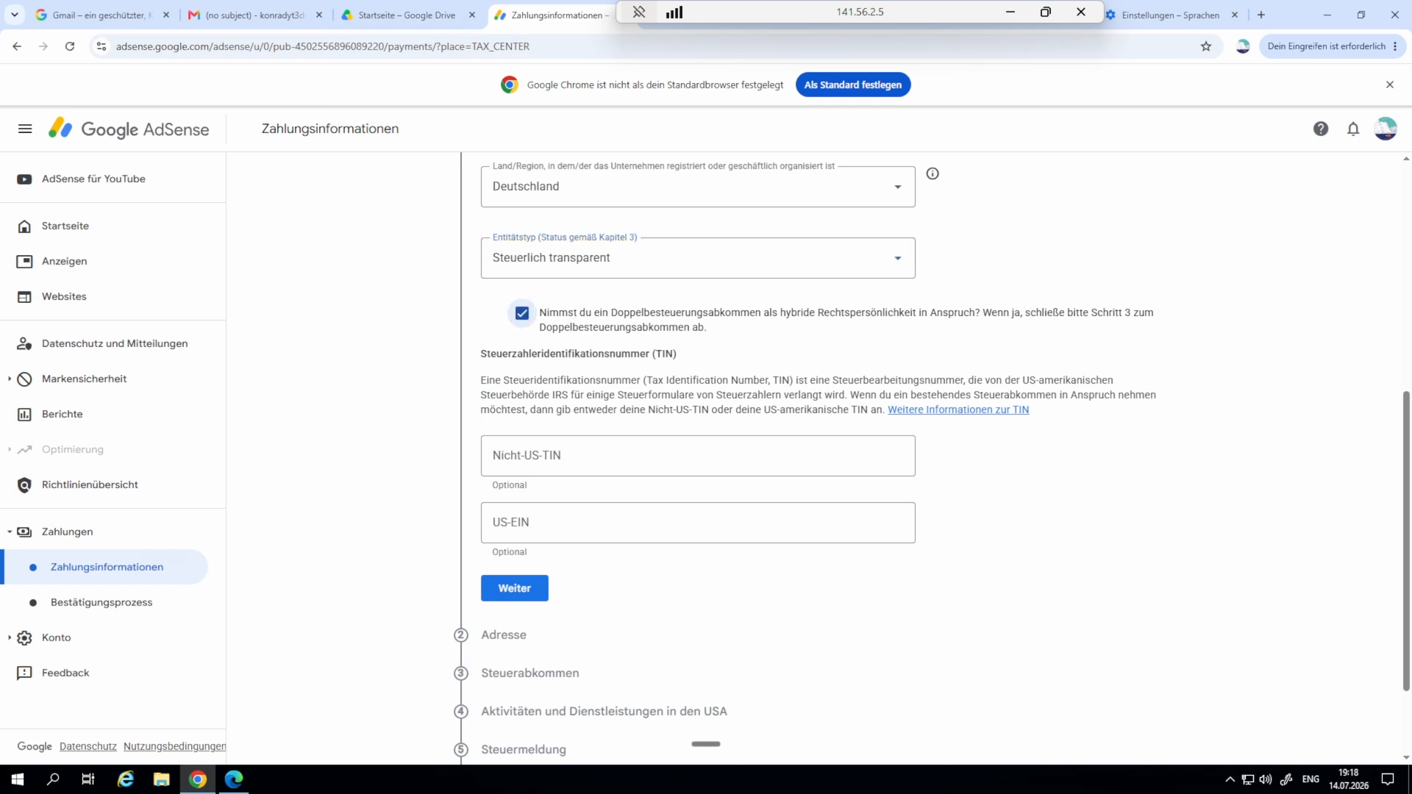
{"action": "left_click_drag", "start_coordinate": [611, 312], "coordinate": [761, 312]}
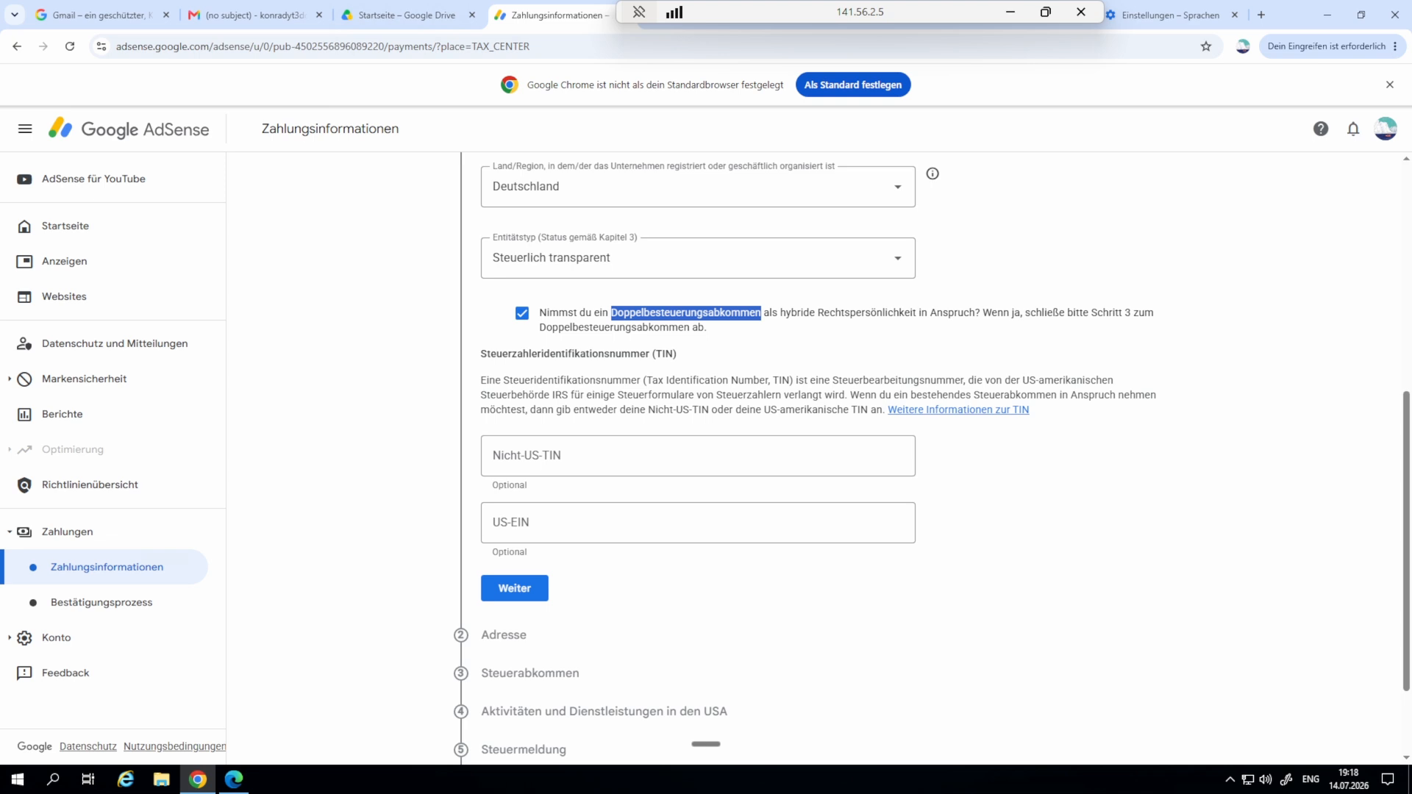
{"action": "left_click", "coordinate": [761, 313]}
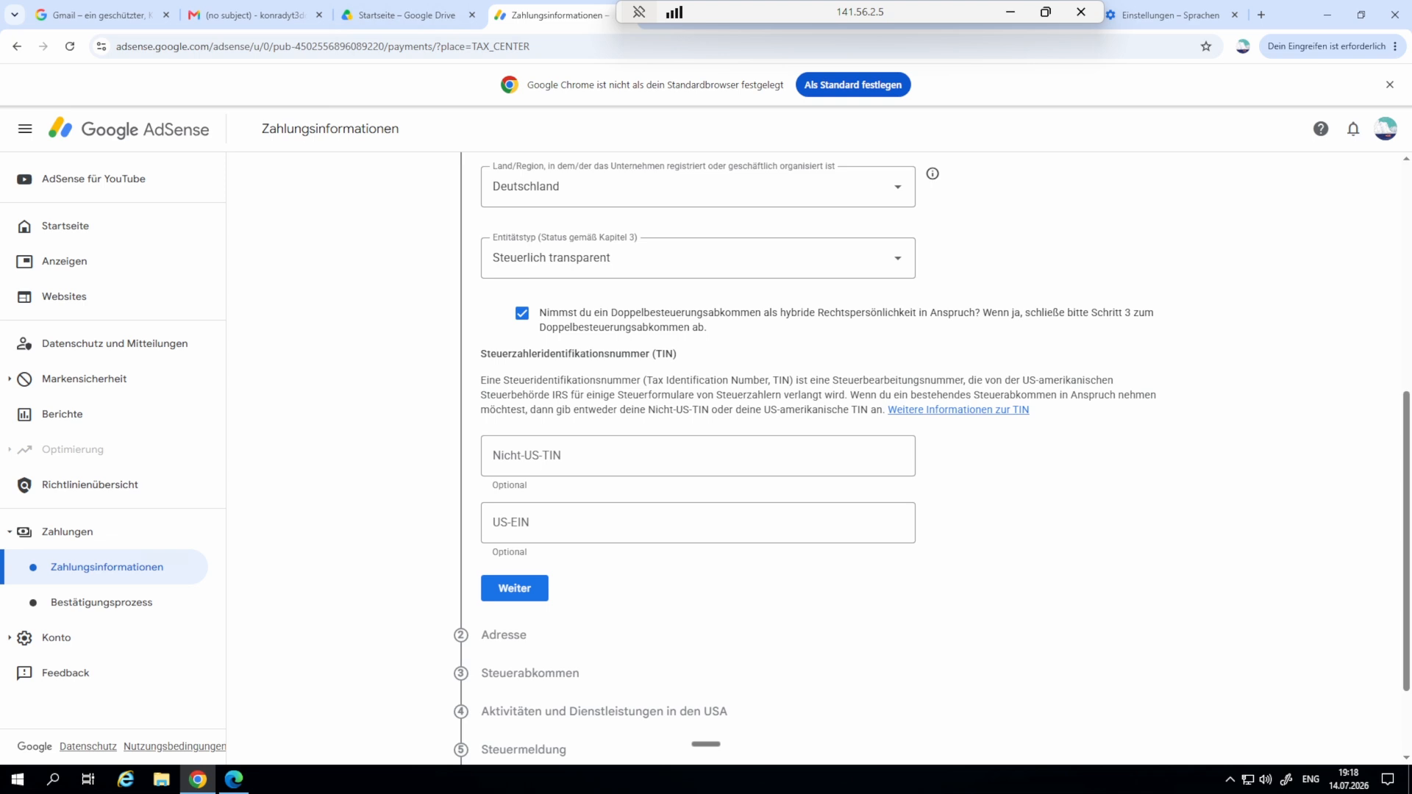
- Enter the company's tax identification number as its Nicht-US-TIN and continue to the address section
{"action": "left_click", "coordinate": [698, 456]}
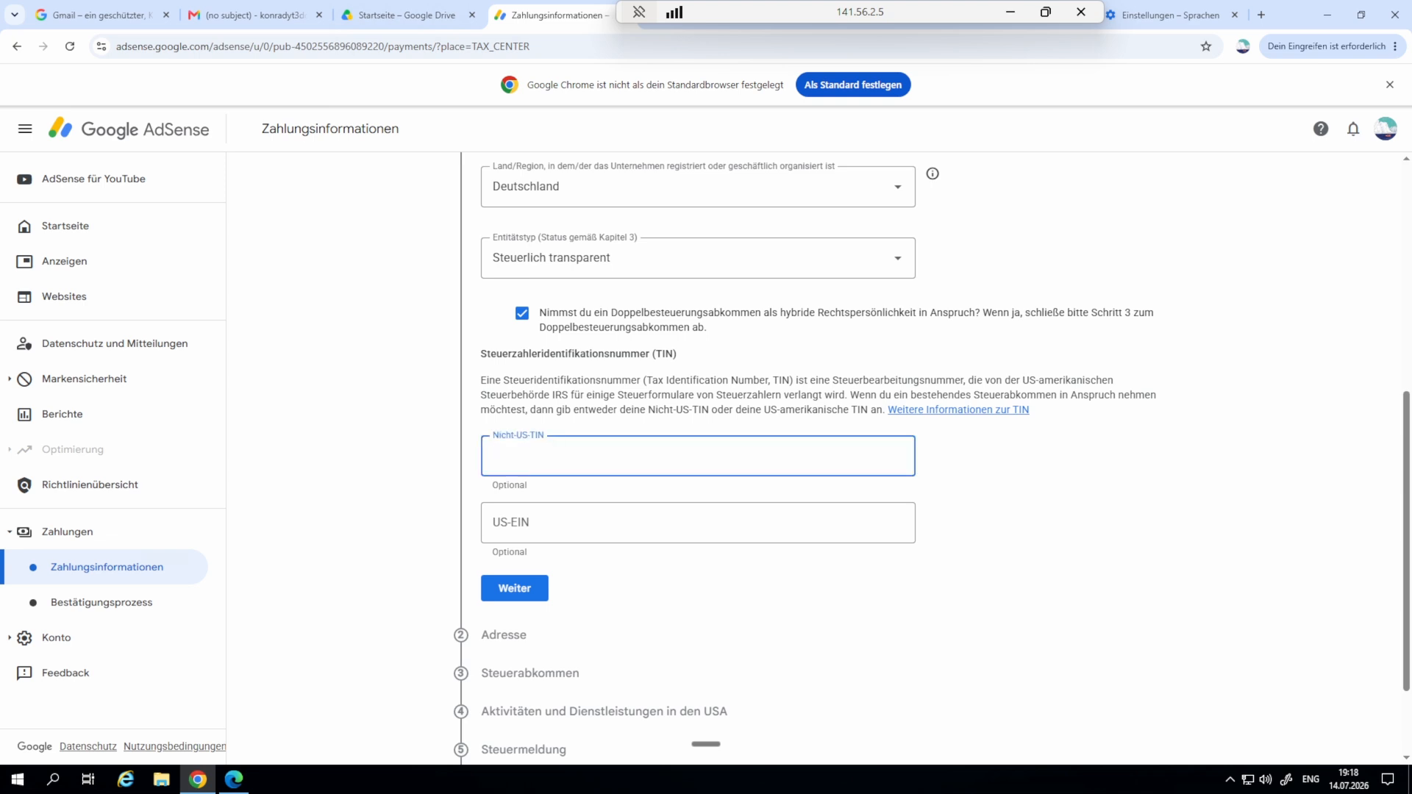
{"action": "scroll", "coordinate": [931, 462], "scroll_direction": "down", "scroll_amount": 1}
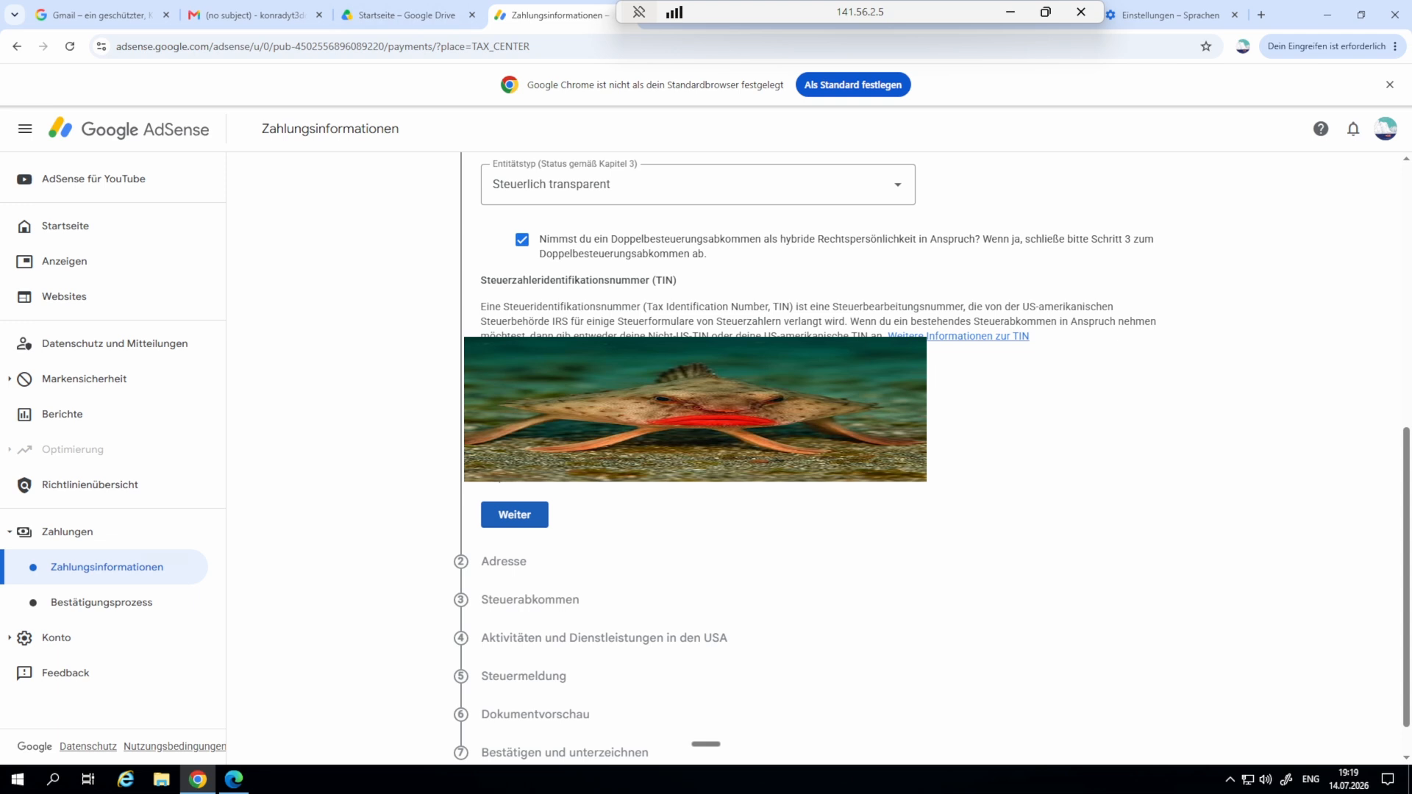
{"action": "left_click", "coordinate": [514, 514]}
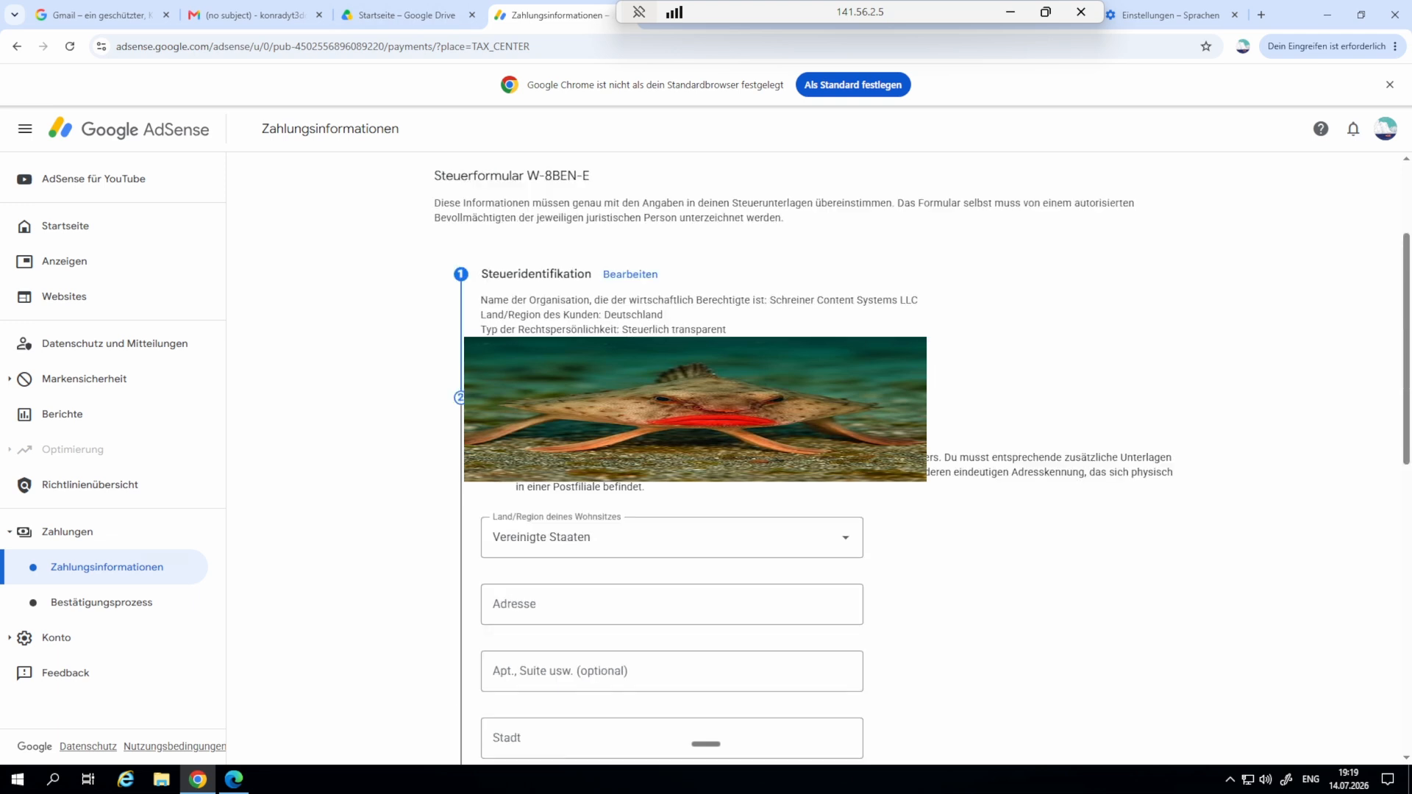
- Fill in the company's permanent residence address in the United States and review the mailing address fields below it
{"action": "scroll", "coordinate": [814, 458], "scroll_direction": "down", "scroll_amount": 2}
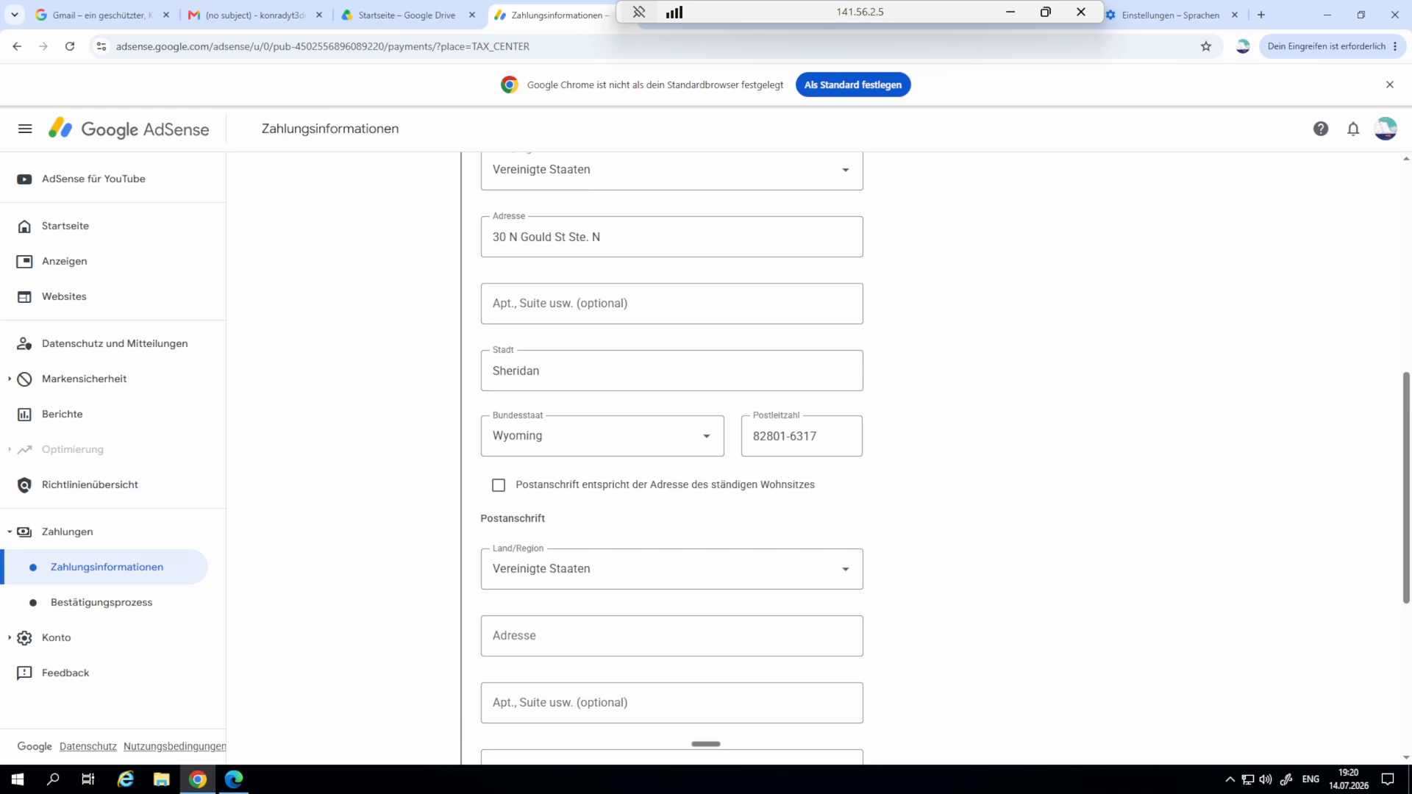
{"action": "scroll", "coordinate": [671, 456], "scroll_direction": "down", "scroll_amount": 2}
{"action": "scroll", "coordinate": [671, 456], "scroll_direction": "down", "scroll_amount": 1}
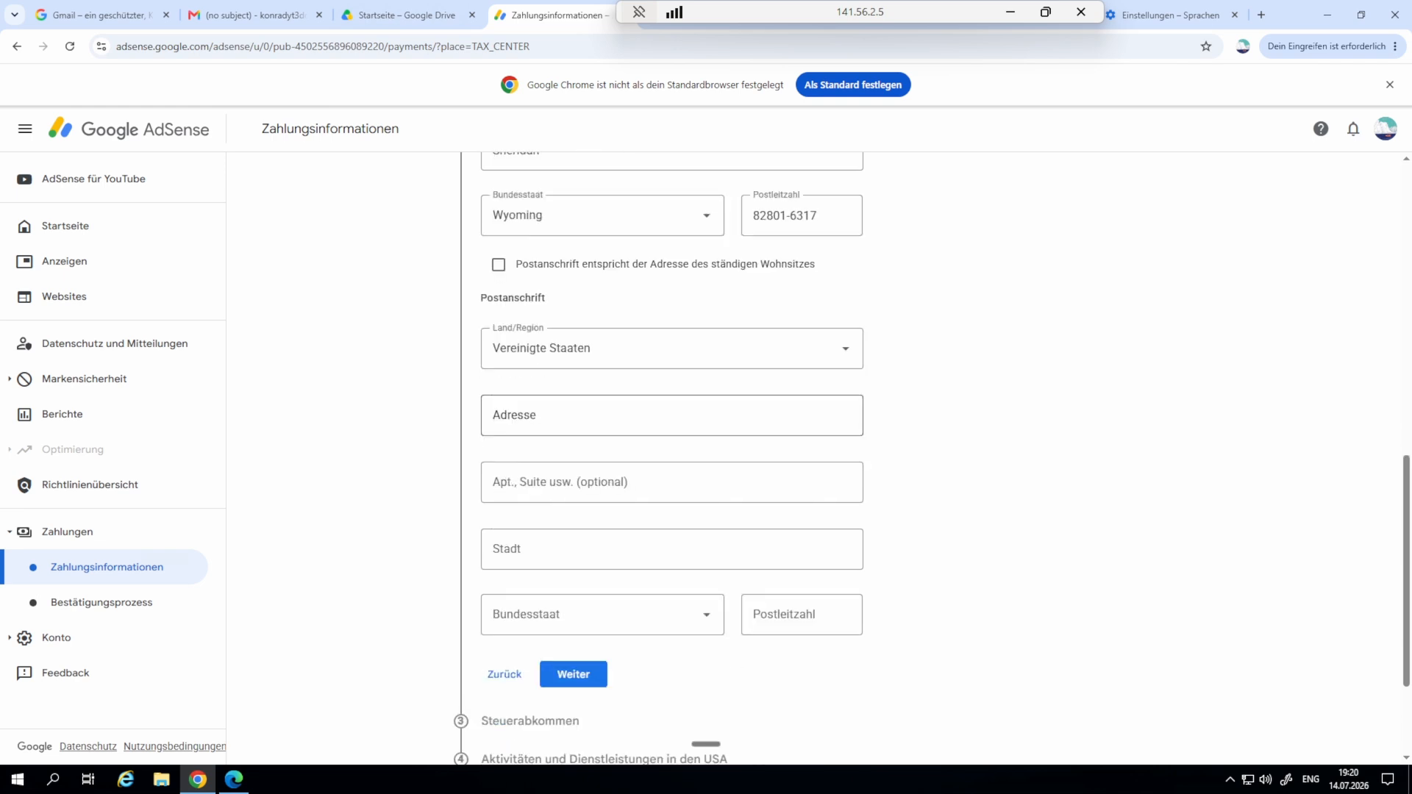
{"action": "scroll", "coordinate": [671, 456], "scroll_direction": "up", "scroll_amount": 1}
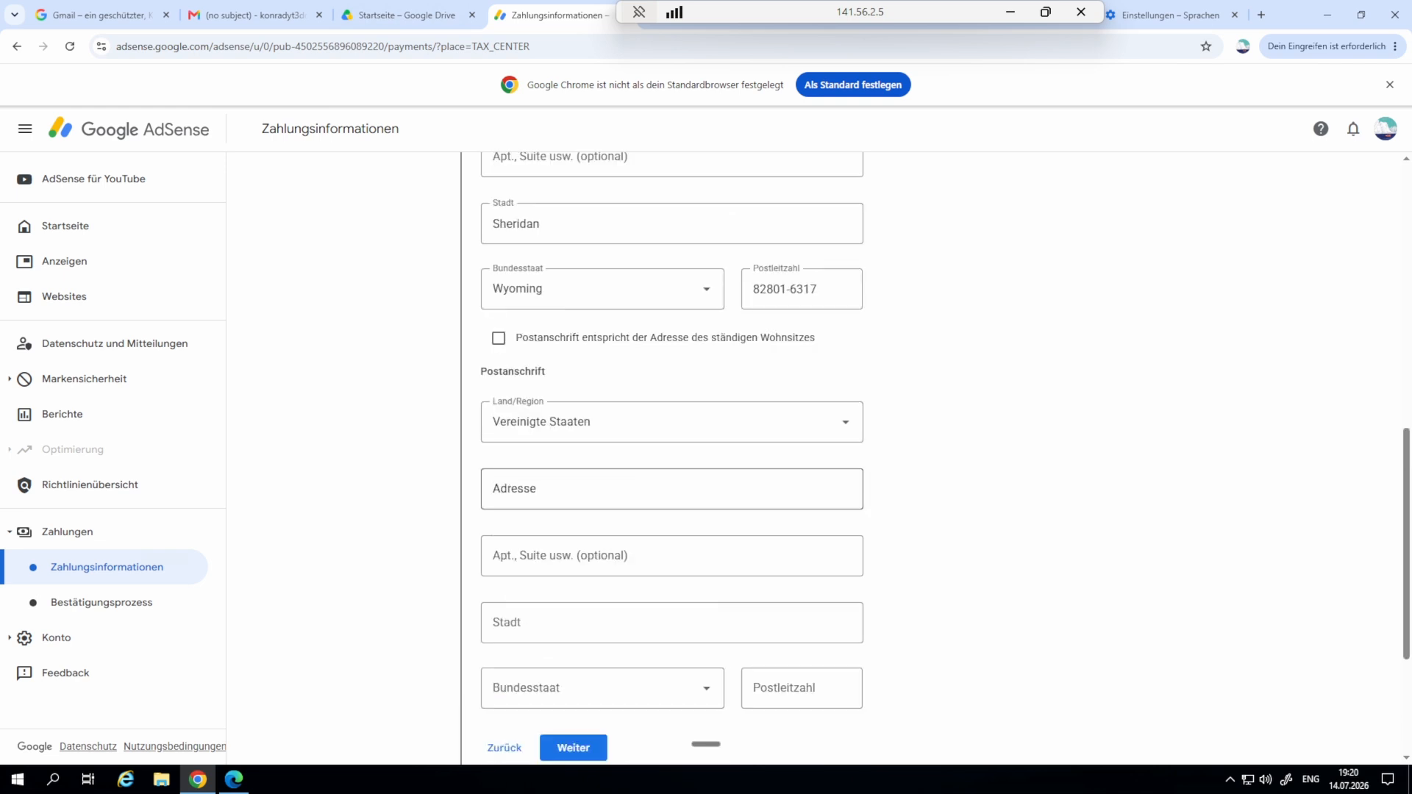
{"action": "scroll", "coordinate": [671, 456], "scroll_direction": "down", "scroll_amount": 1}
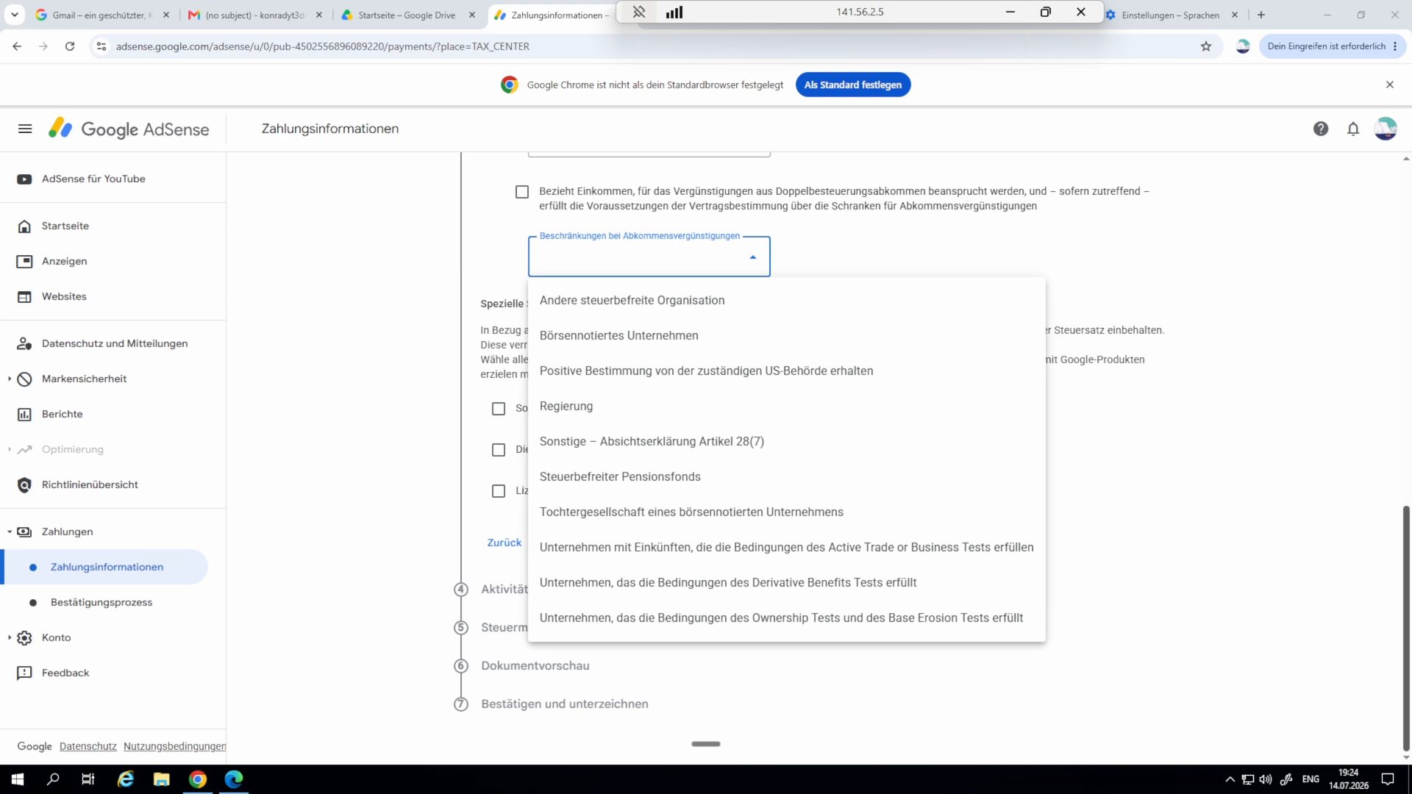
- Set the limitation on treaty benefits to "Unternehmen, das die Bedingungen des Ownership Tests und des Base Erosion Tests erfüllt"
{"action": "left_click", "coordinate": [769, 547]}
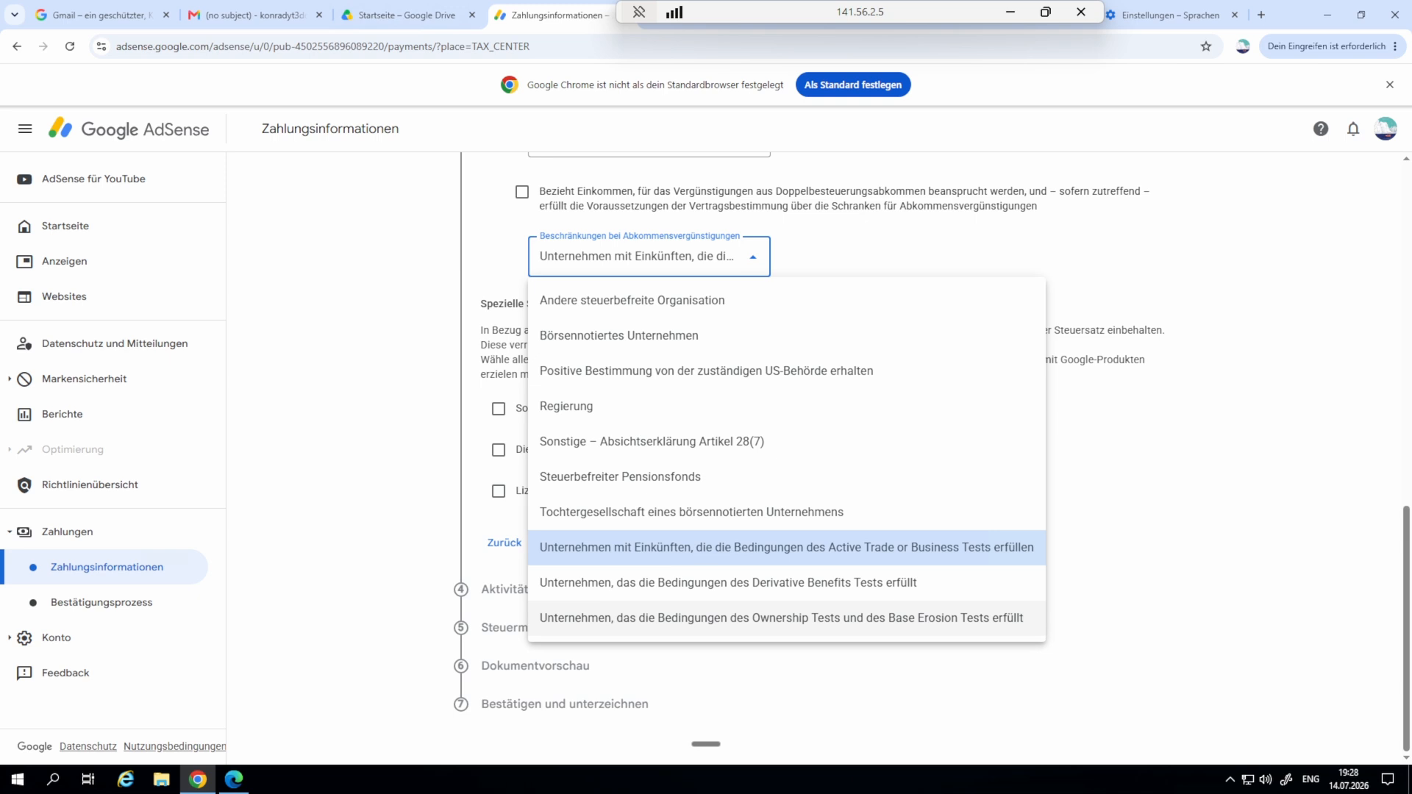
{"action": "left_click", "coordinate": [780, 618]}
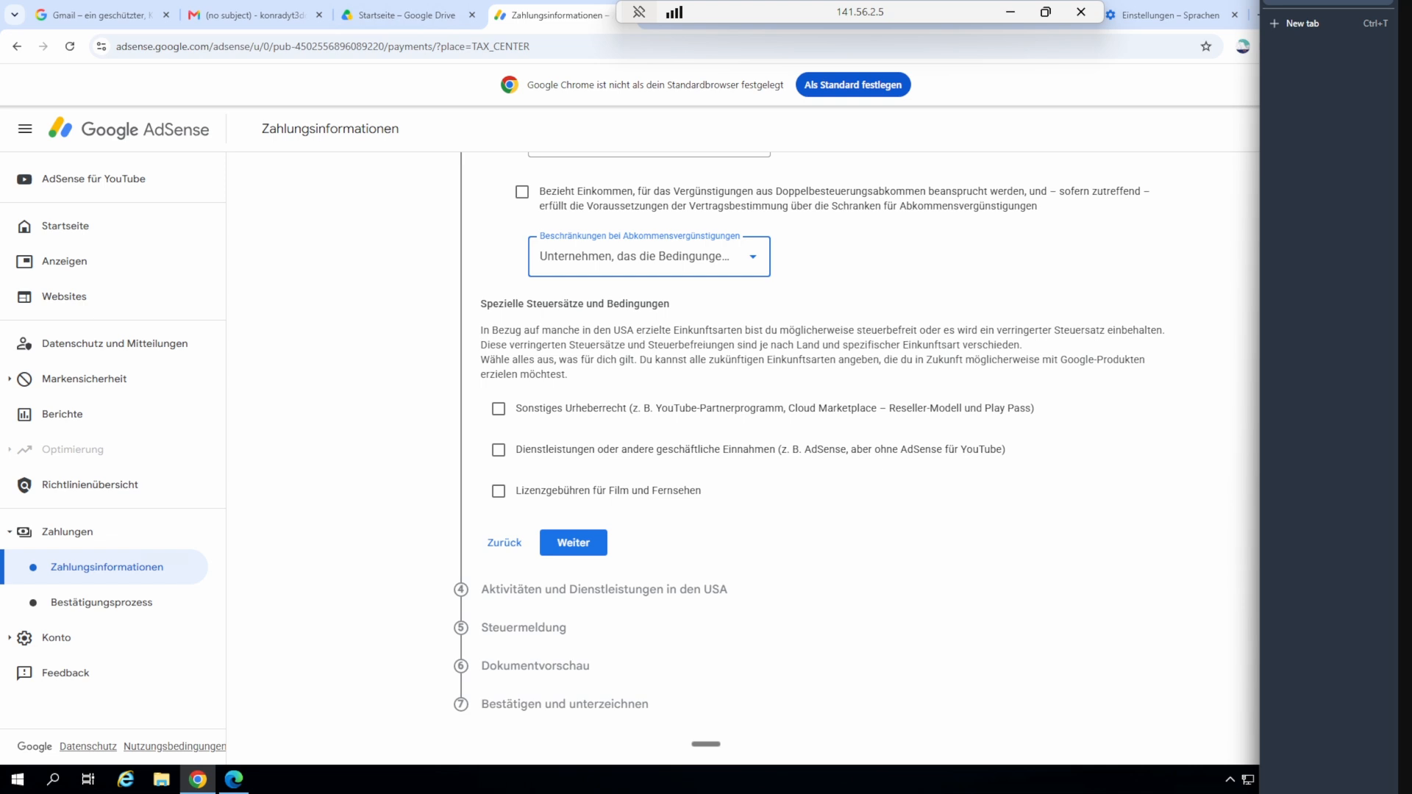
- Claim special rates for "Sonstiges Urheberrecht" under Artikel 12, Paragraf 1 and for "Dienstleistungen oder andere geschäftliche Einnahmen" under Artikel 7, Paragraf 1
{"action": "left_click", "coordinate": [499, 408]}
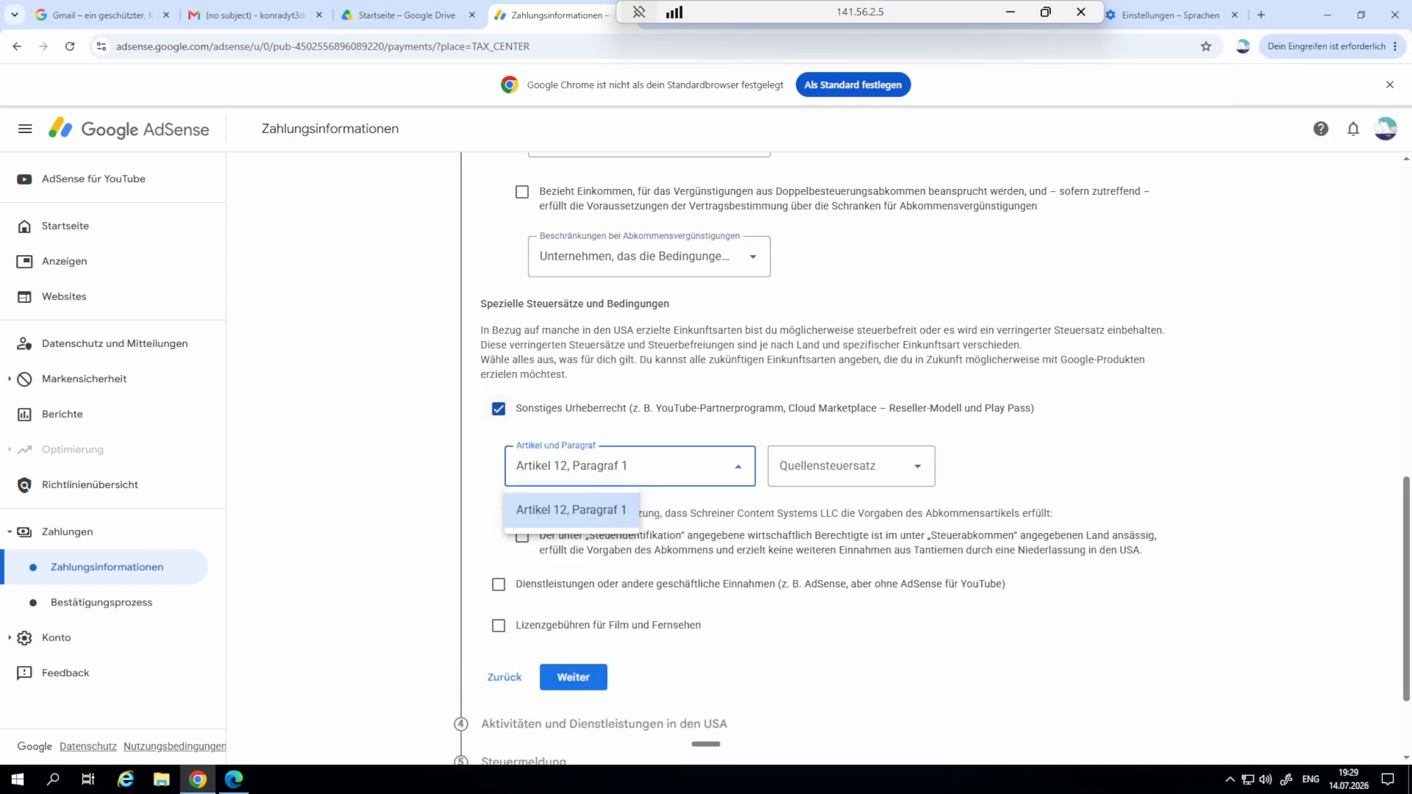
{"action": "left_click", "coordinate": [498, 583]}
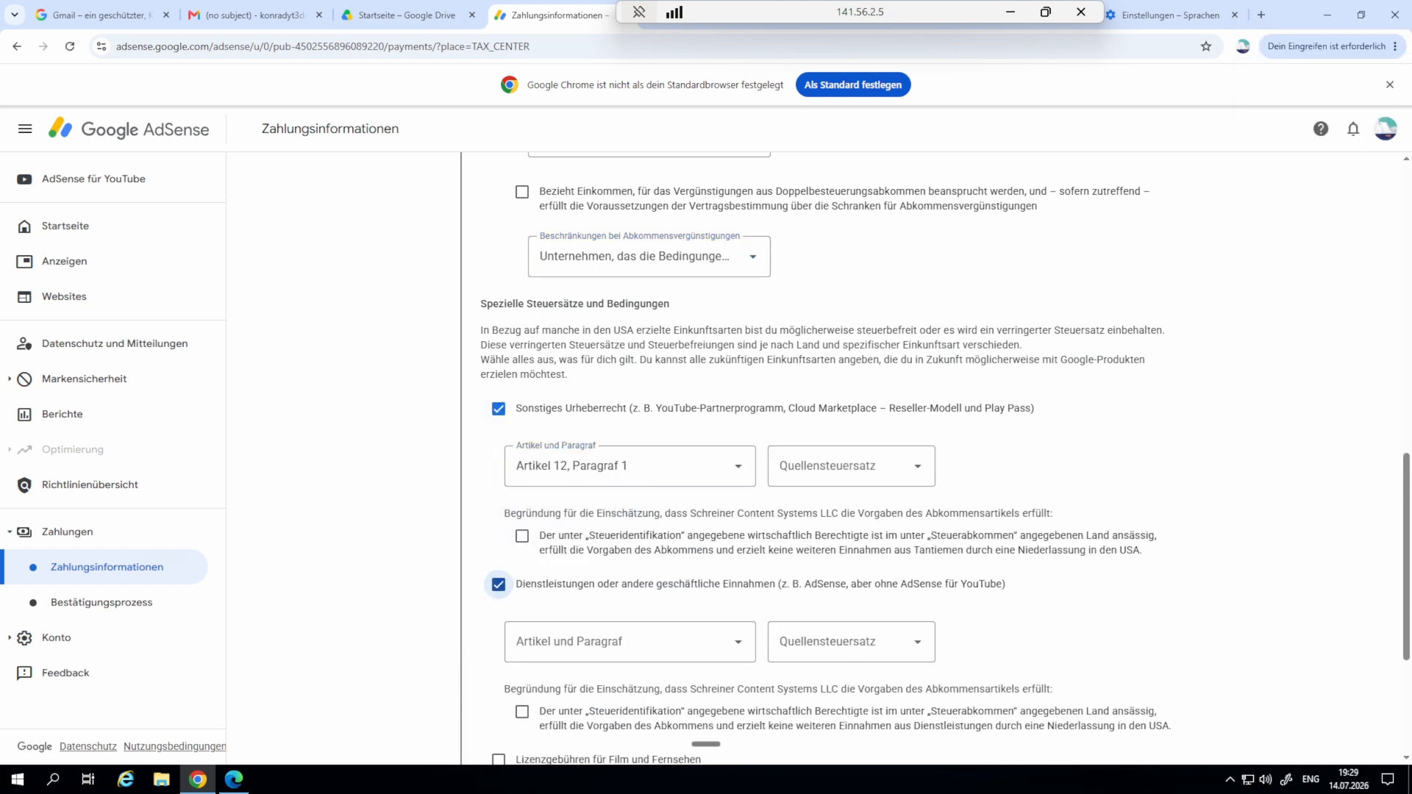
{"action": "left_click", "coordinate": [567, 686]}
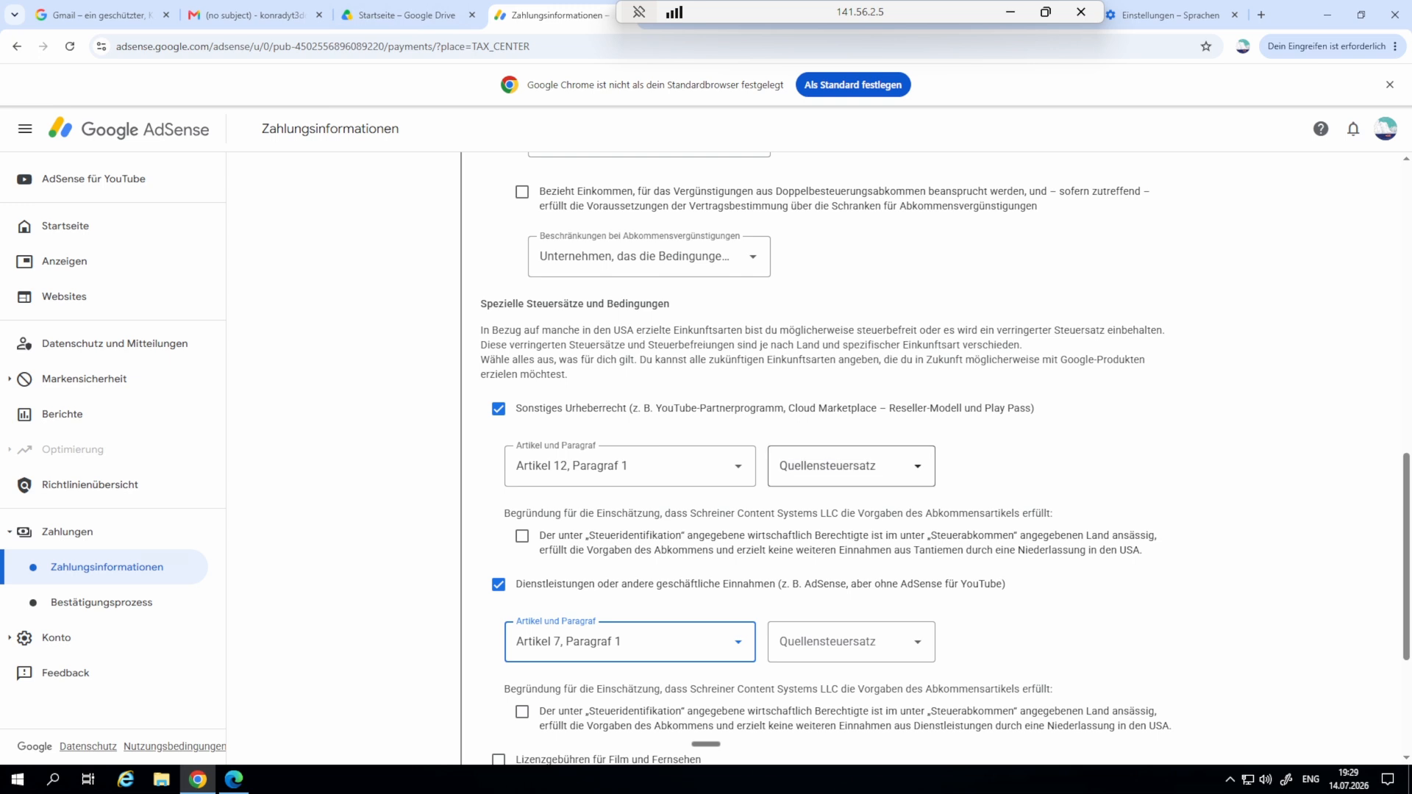
- Set the withholding tax rate to "0 % (Rate durch Steuerabkommen geringer)" for both the copyright and the services income
{"action": "left_click", "coordinate": [850, 466]}
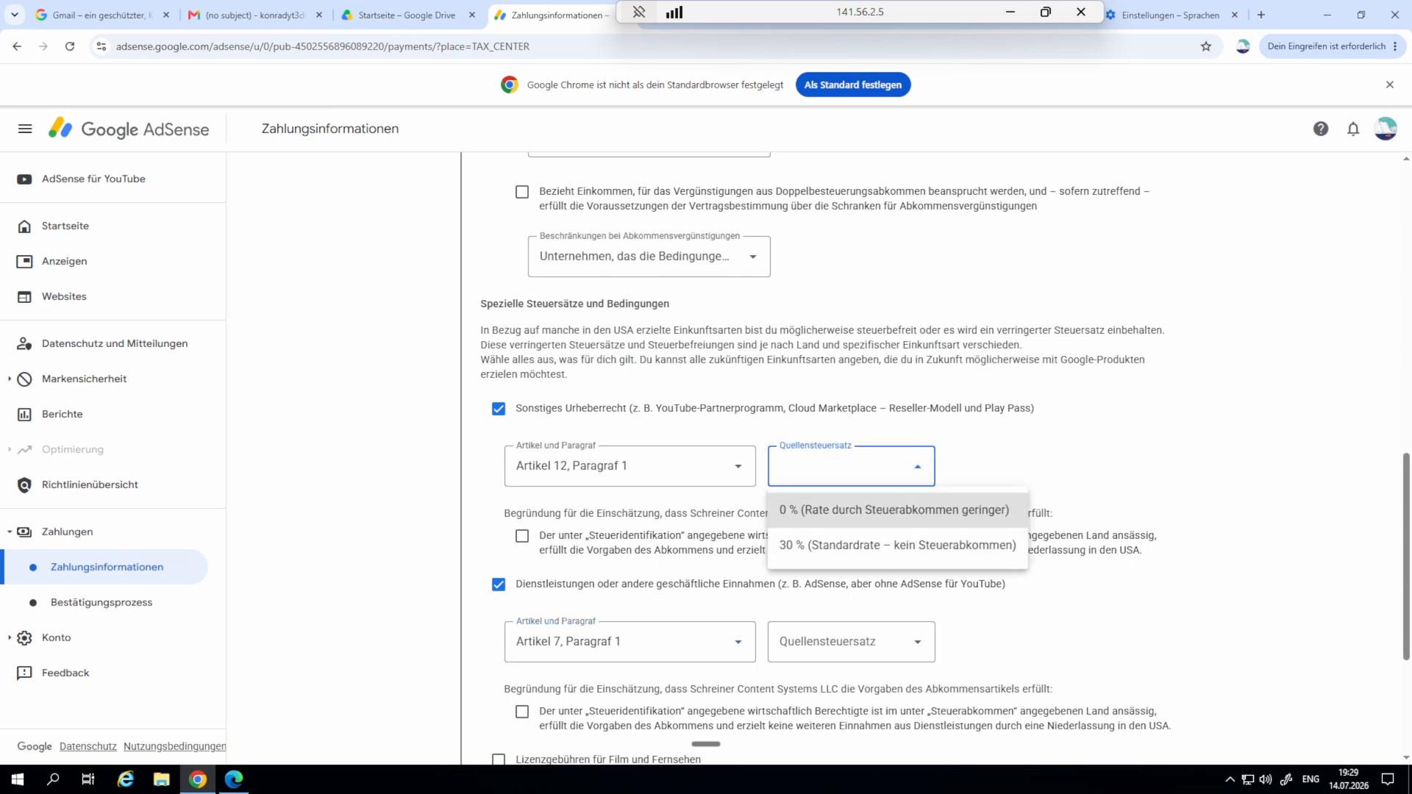
{"action": "left_click", "coordinate": [893, 509]}
{"action": "left_click", "coordinate": [851, 641]}
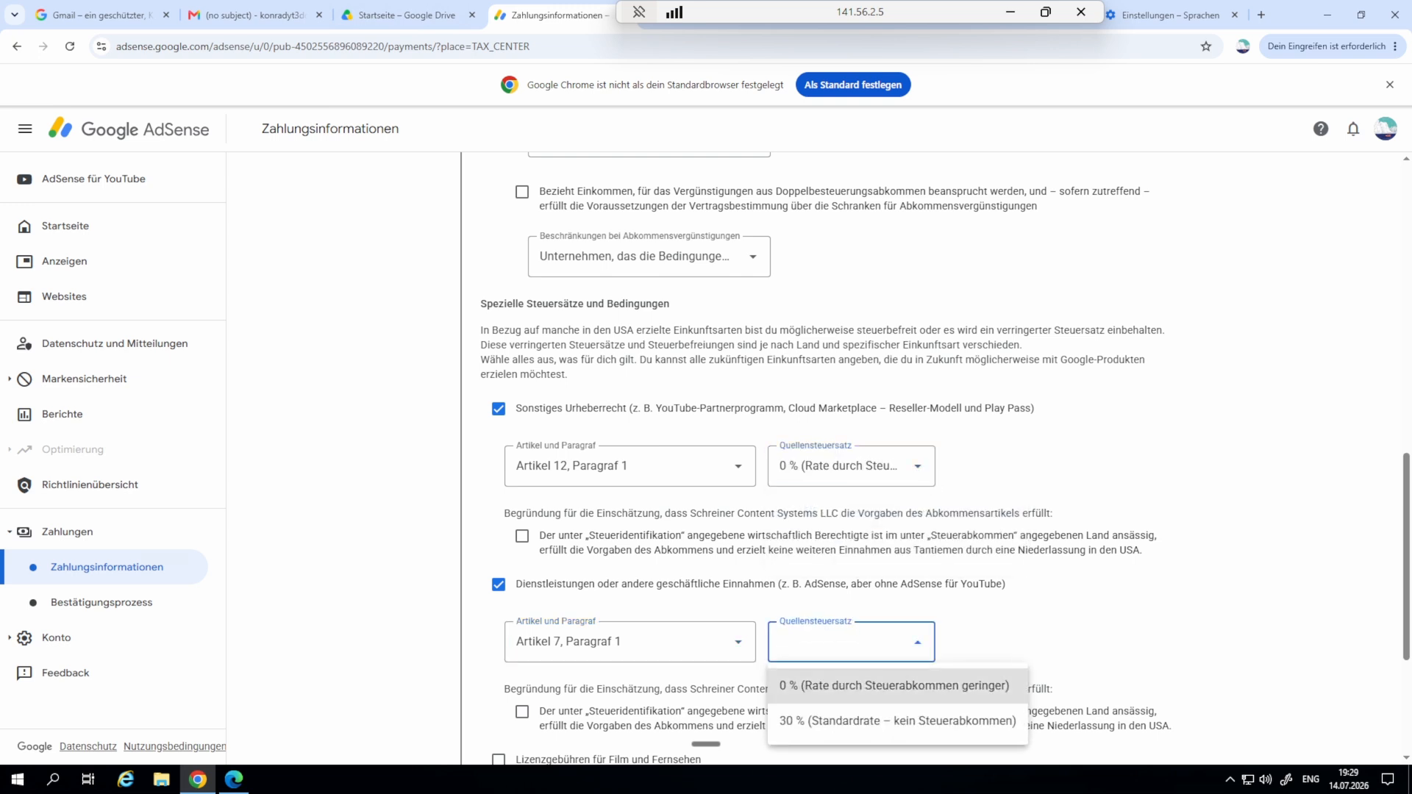
{"action": "left_click", "coordinate": [893, 685]}
- Include film and television royalties without a treaty at the 30 % standard rate, confirm the justifications and continue
{"action": "scroll", "coordinate": [816, 456], "scroll_direction": "down", "scroll_amount": 2}
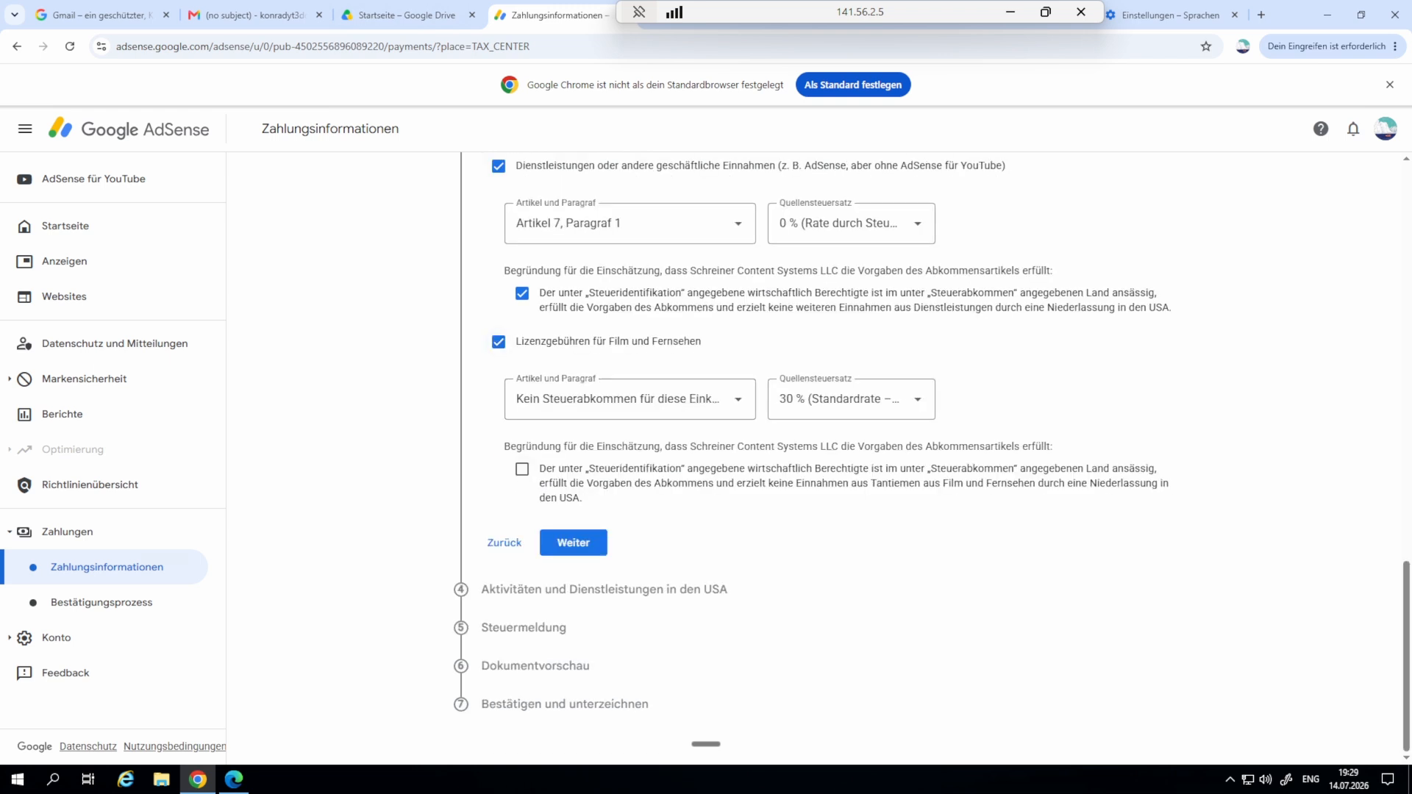
{"action": "left_click", "coordinate": [522, 469]}
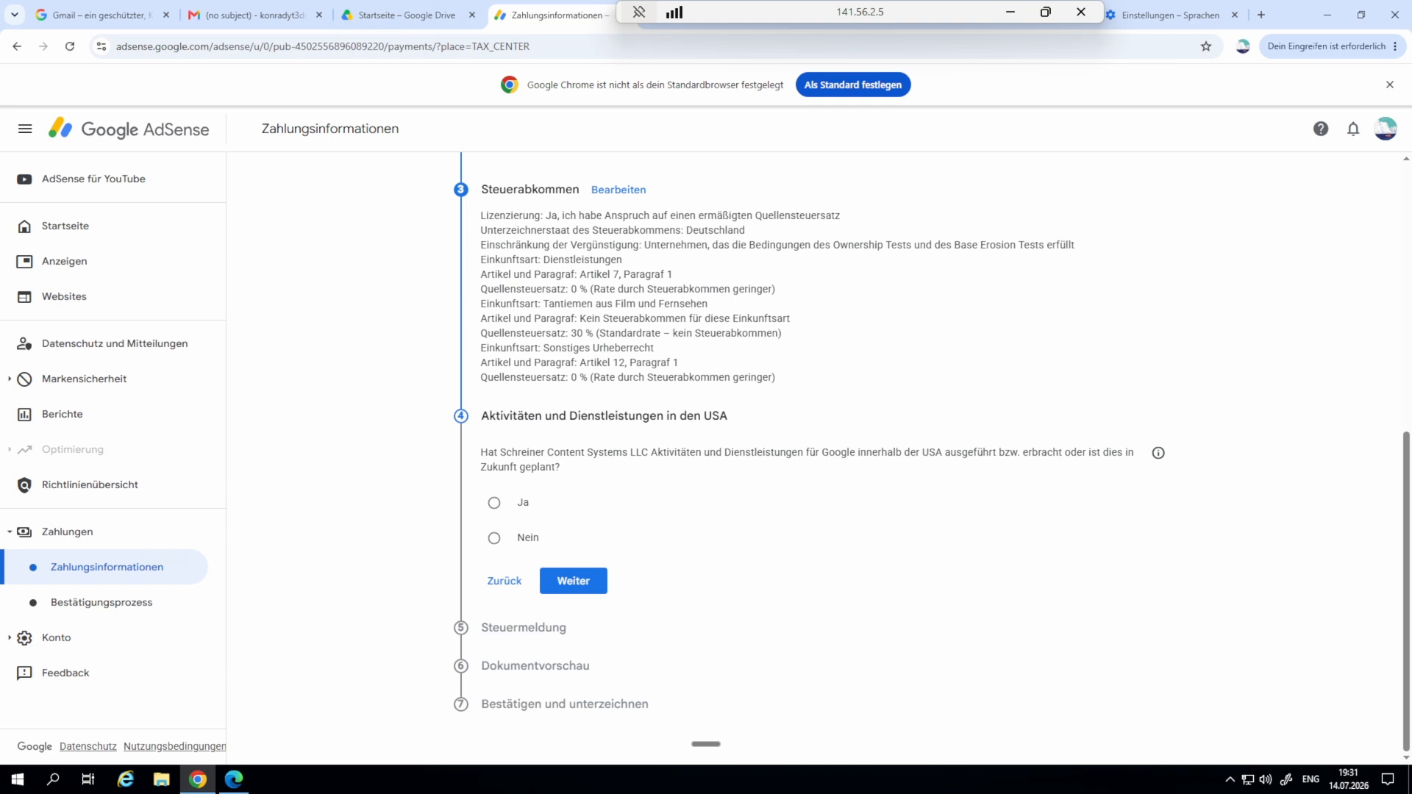
- Answer "Nein" to activities and services in the USA, confirm all services are performed outside the USA, and continue
{"action": "left_click", "coordinate": [494, 538]}
{"action": "left_click", "coordinate": [510, 570]}
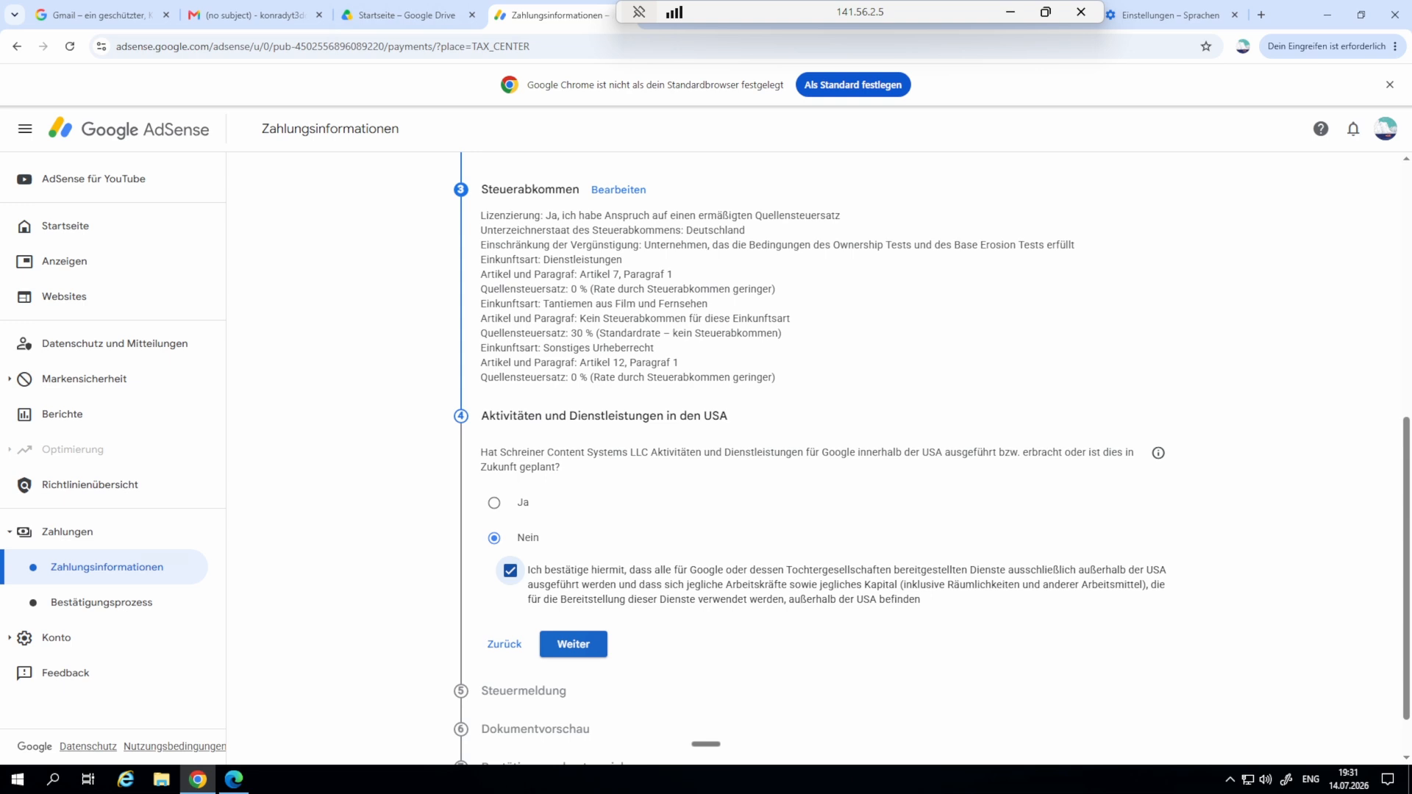
{"action": "left_click", "coordinate": [574, 644]}
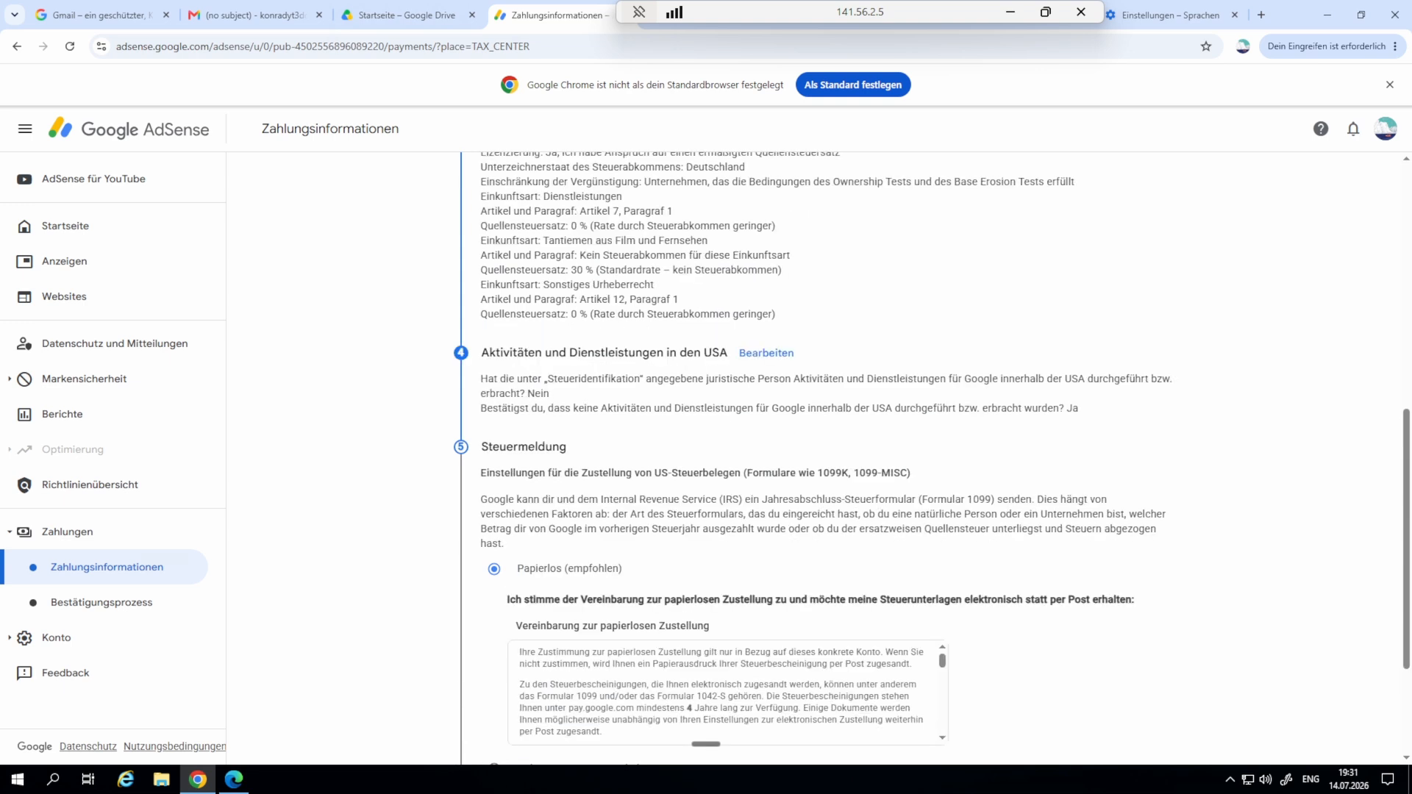
- Read the paperless delivery agreement and continue with "Papierlos (empfohlen)" as the delivery method for tax documents
{"action": "scroll", "coordinate": [809, 455], "scroll_direction": "down", "scroll_amount": 2}
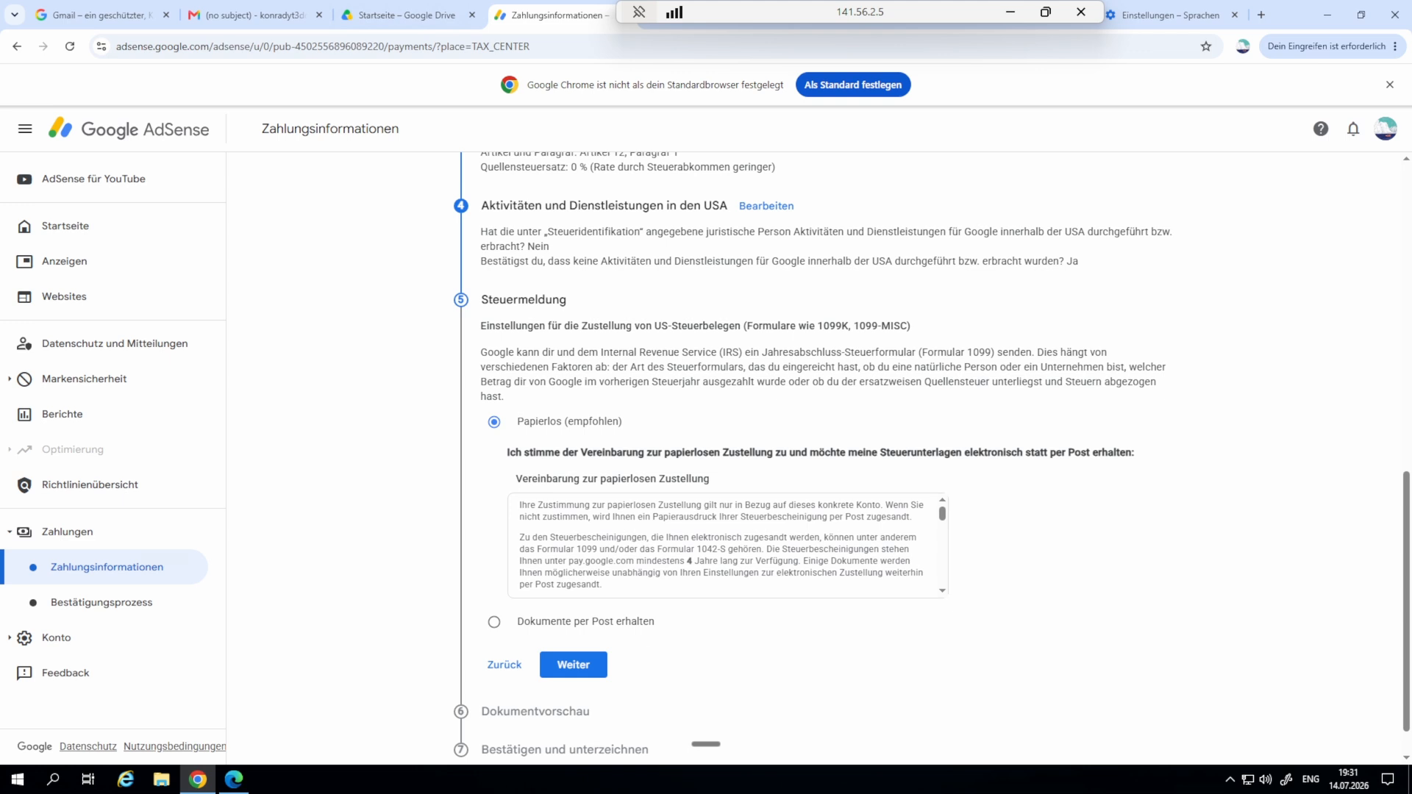
{"action": "scroll", "coordinate": [728, 544], "scroll_direction": "down", "scroll_amount": 5}
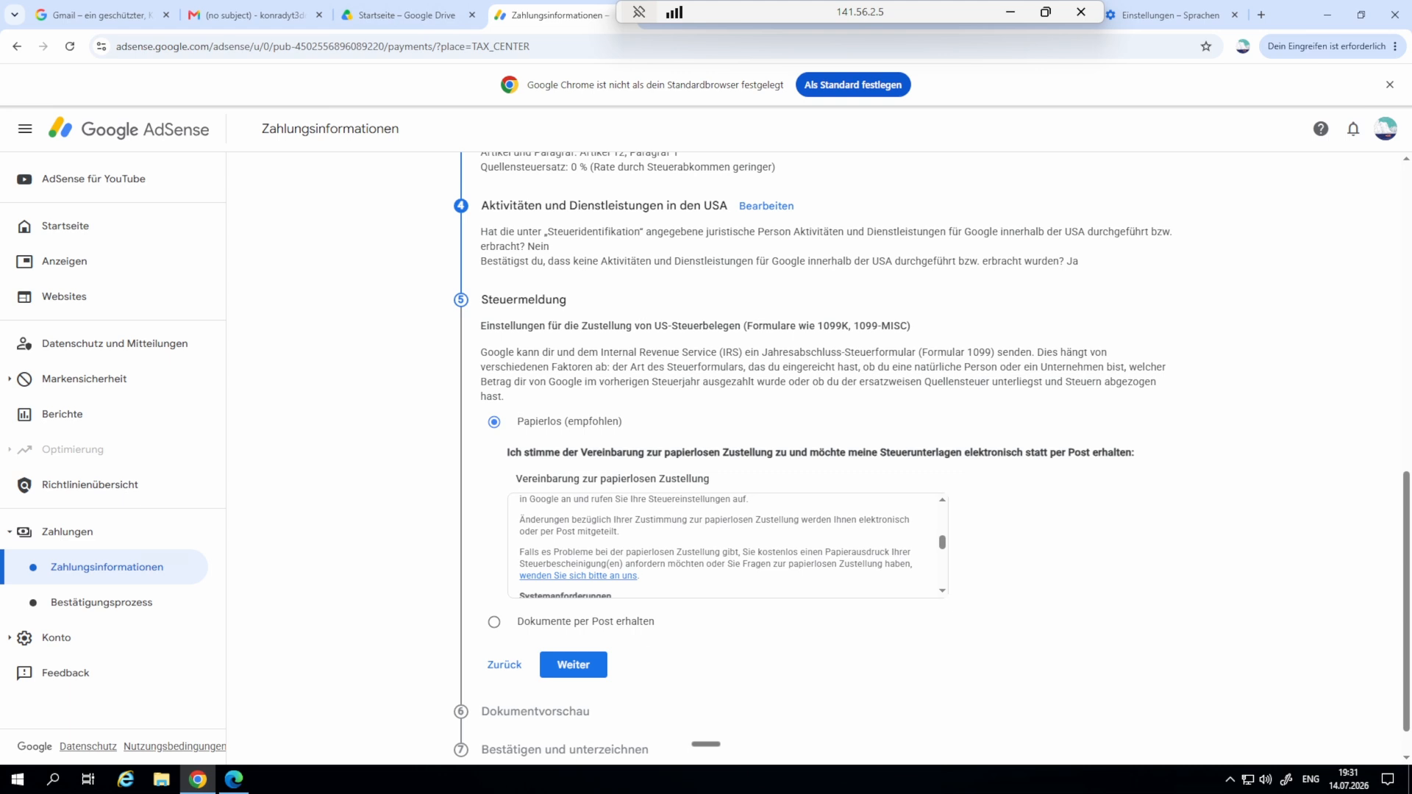
{"action": "left_click", "coordinate": [574, 664]}
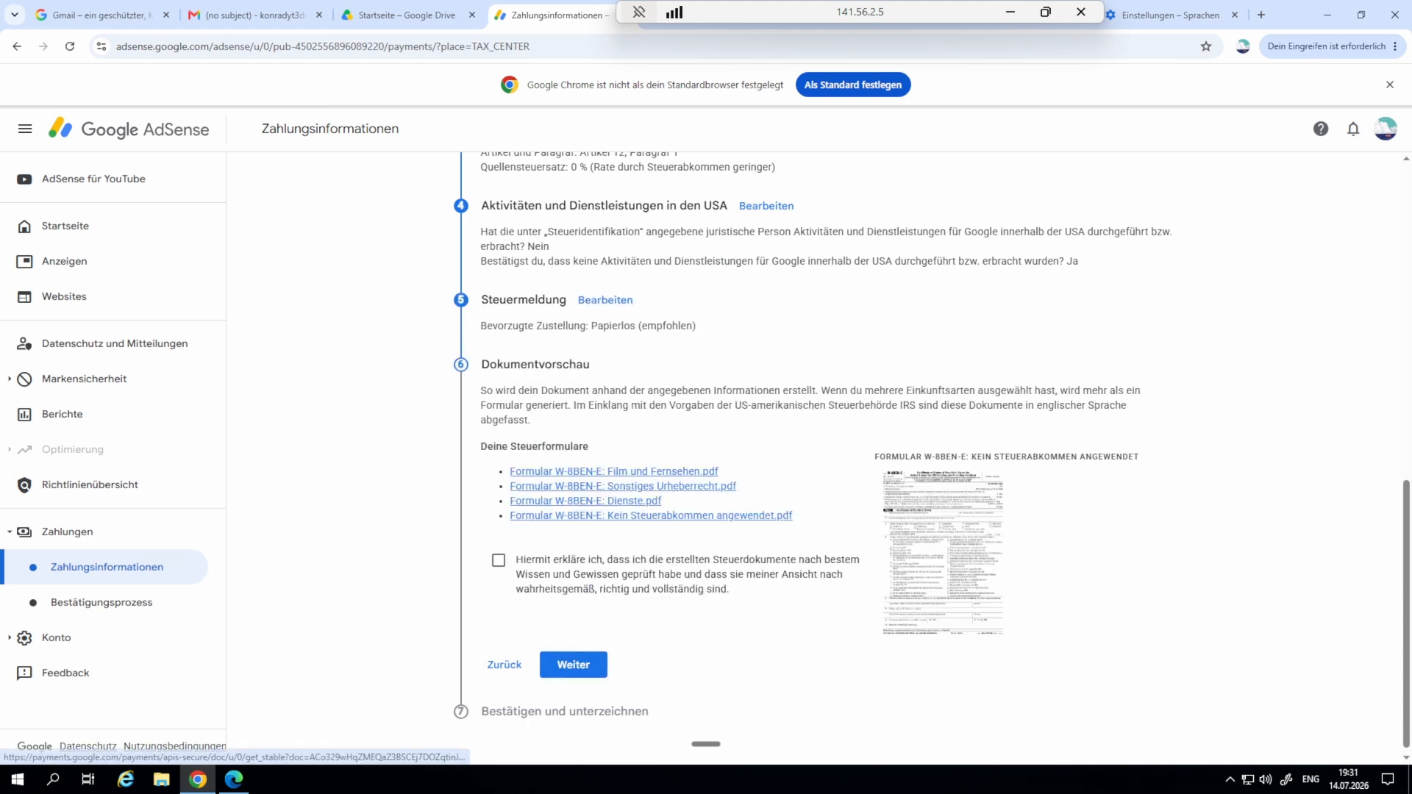
- Declare that the generated W-8BEN-E documents have been reviewed and are correct, and continue to confirmation and signing
{"action": "left_click", "coordinate": [499, 560]}
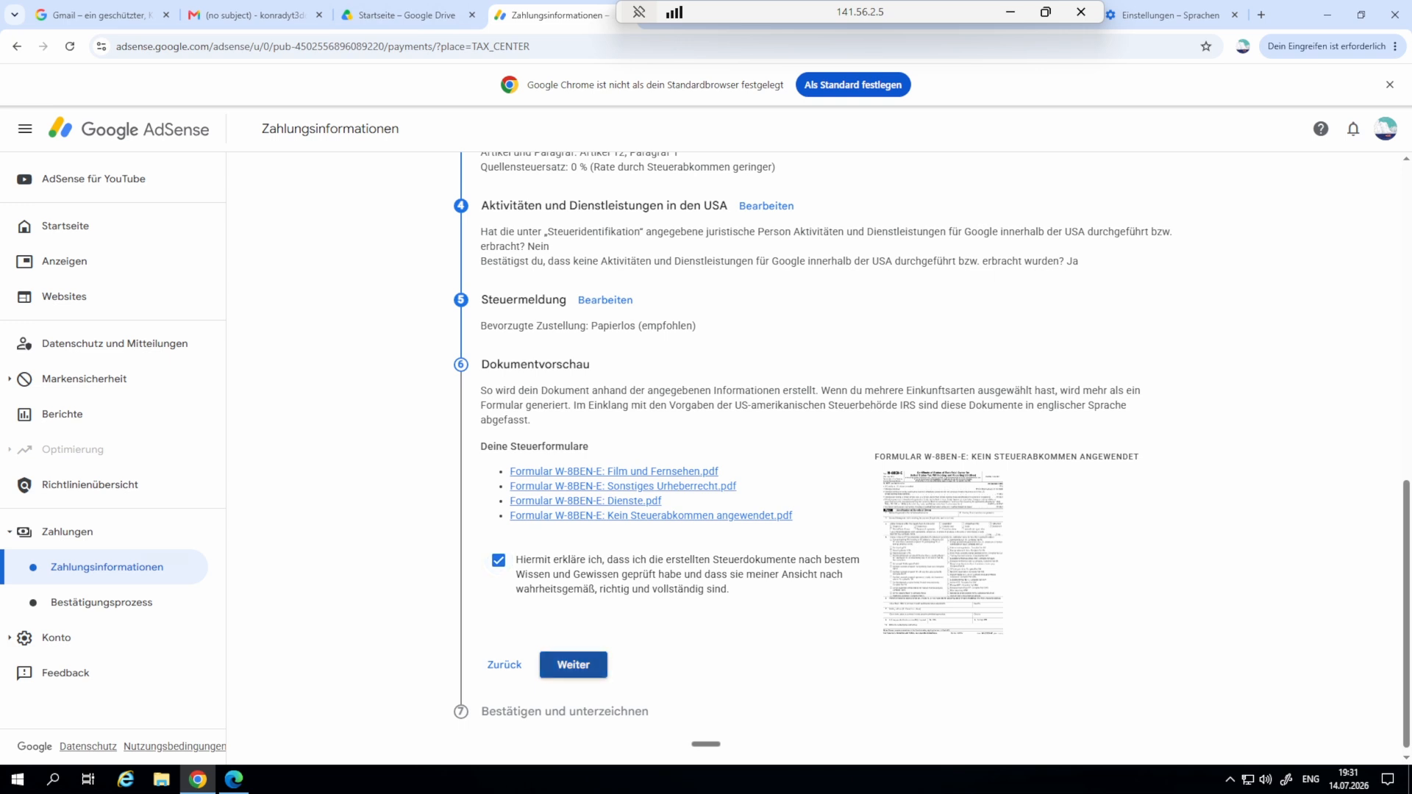
{"action": "left_click", "coordinate": [574, 664]}
- Accept the sworn tax form certification and read through its statements down to the affidavit of unchanged status
{"action": "scroll", "coordinate": [816, 459], "scroll_direction": "down", "scroll_amount": 3}
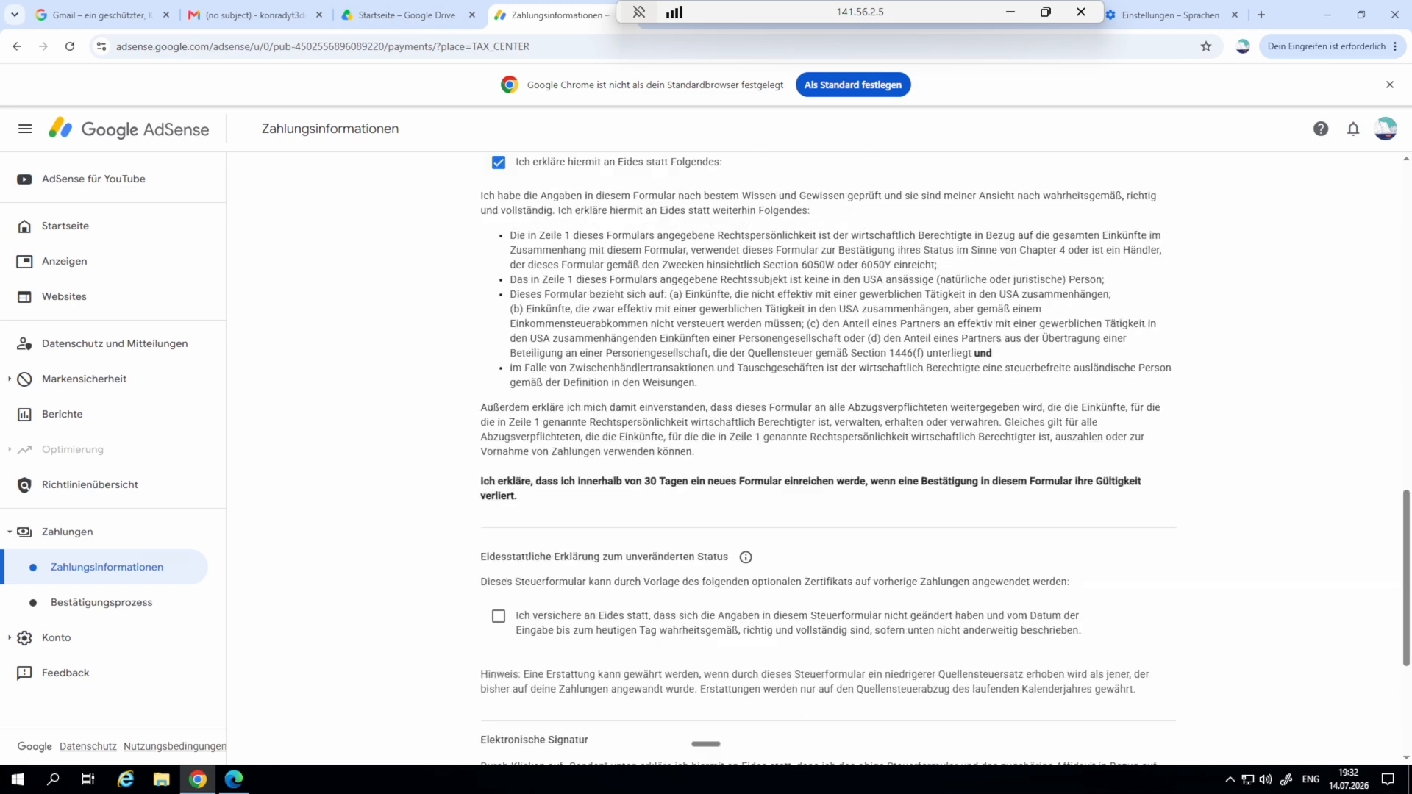
{"action": "scroll", "coordinate": [816, 458], "scroll_direction": "up", "scroll_amount": 2}
{"action": "scroll", "coordinate": [816, 459], "scroll_direction": "up", "scroll_amount": 2}
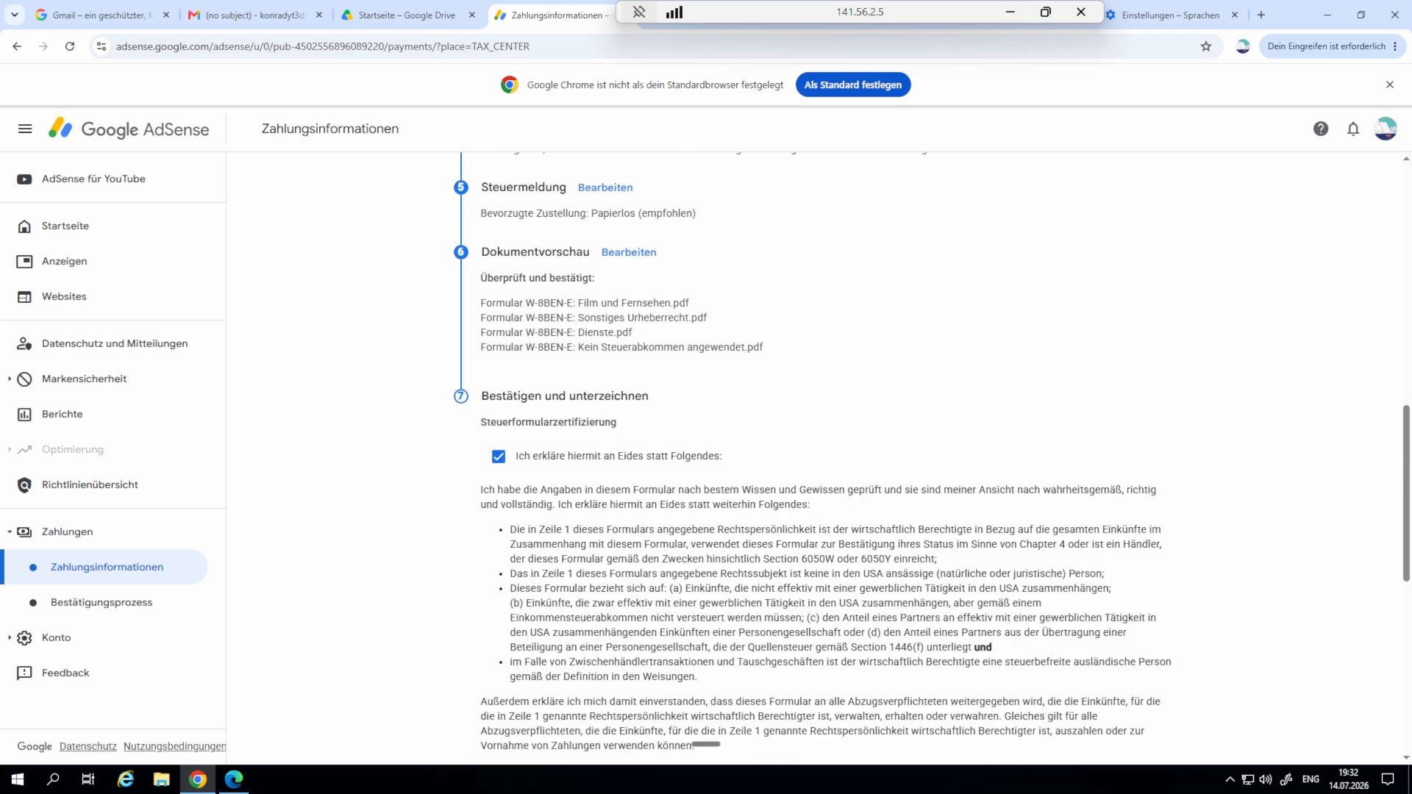
{"action": "scroll", "coordinate": [817, 459], "scroll_direction": "down", "scroll_amount": 1}
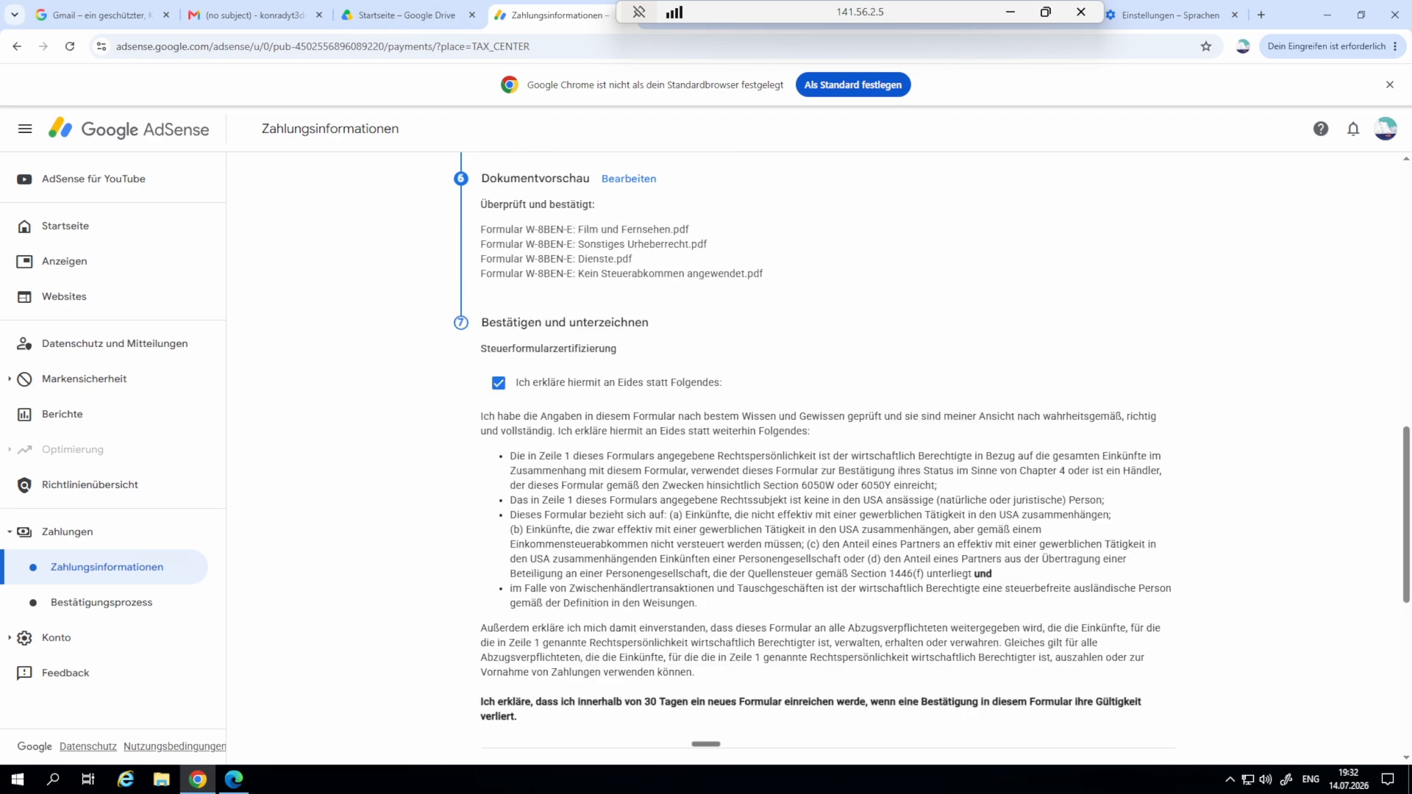
{"action": "scroll", "coordinate": [816, 459], "scroll_direction": "down", "scroll_amount": 5}
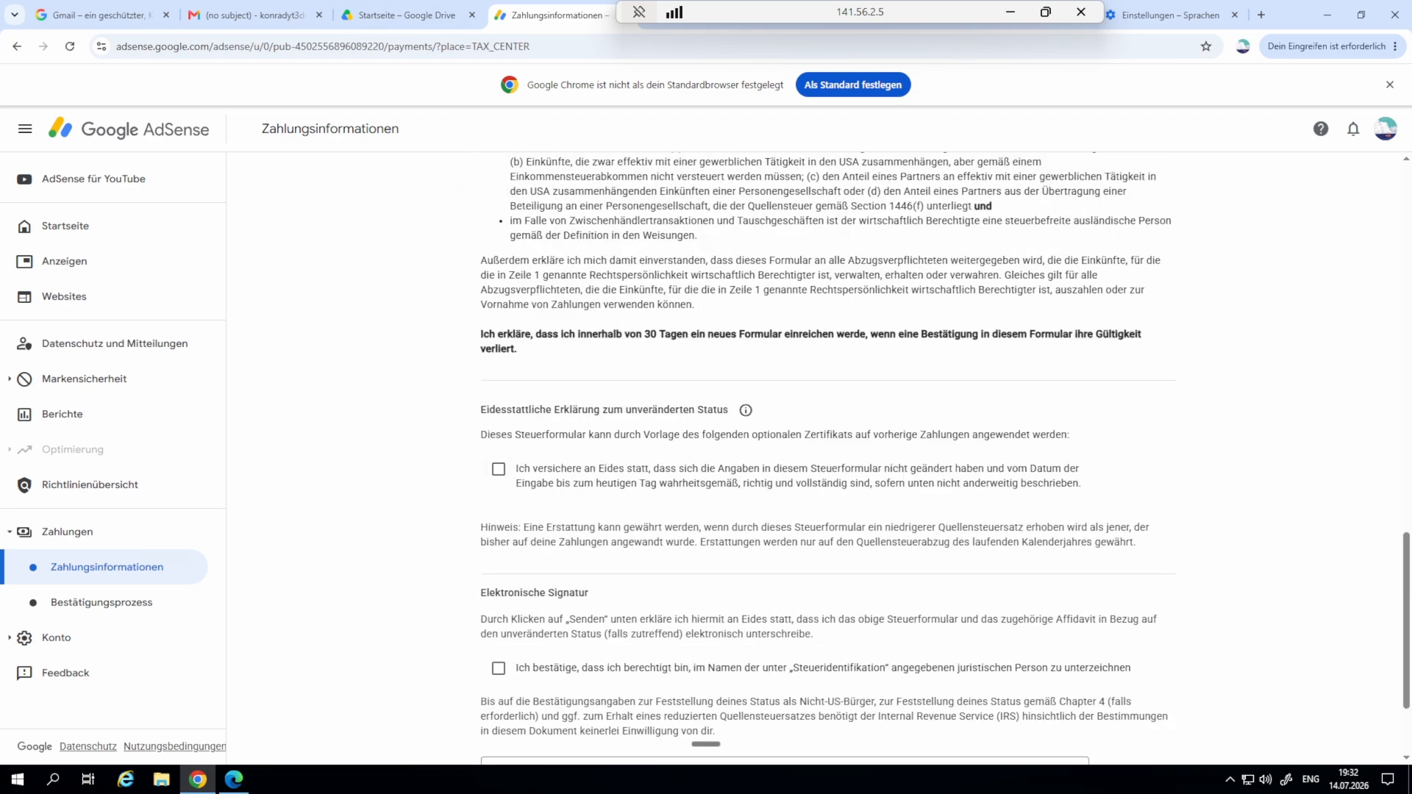
- Attest the unchanged status of the tax form information since 1. Januar 2026, leaving the optional change description empty
{"action": "left_click", "coordinate": [499, 468]}
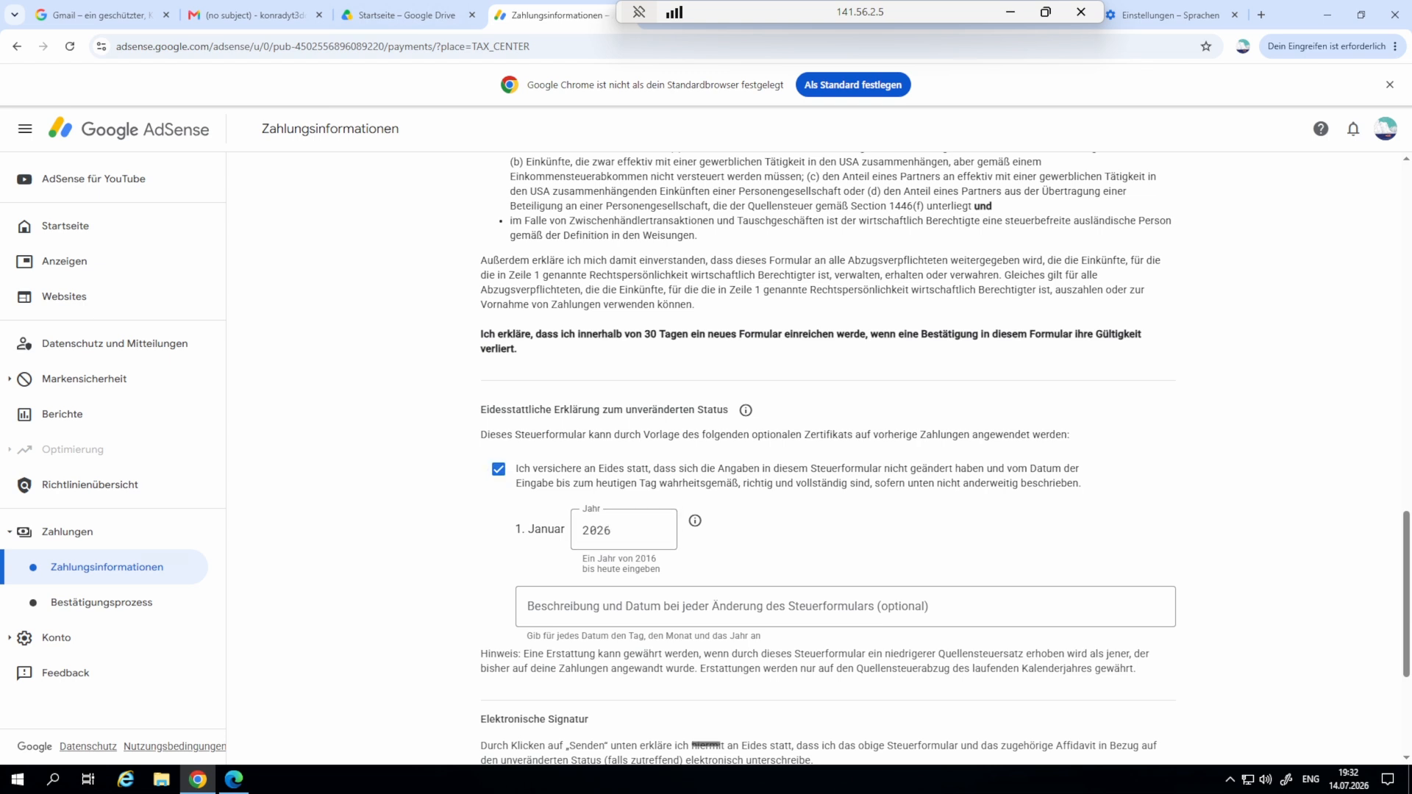
{"action": "left_click", "coordinate": [622, 529]}
{"action": "left_click", "coordinate": [831, 531]}
{"action": "scroll", "coordinate": [830, 531], "scroll_direction": "down", "scroll_amount": 1}
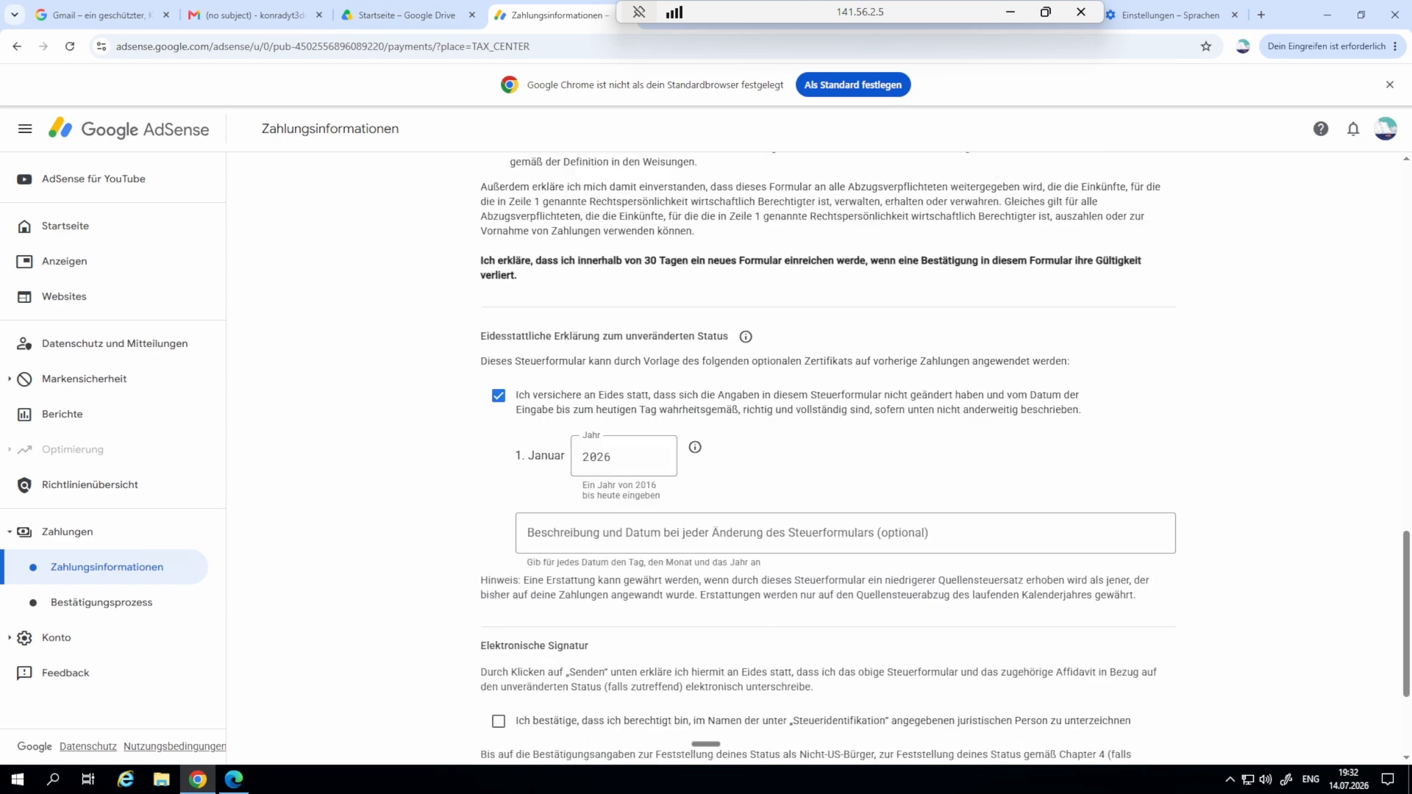